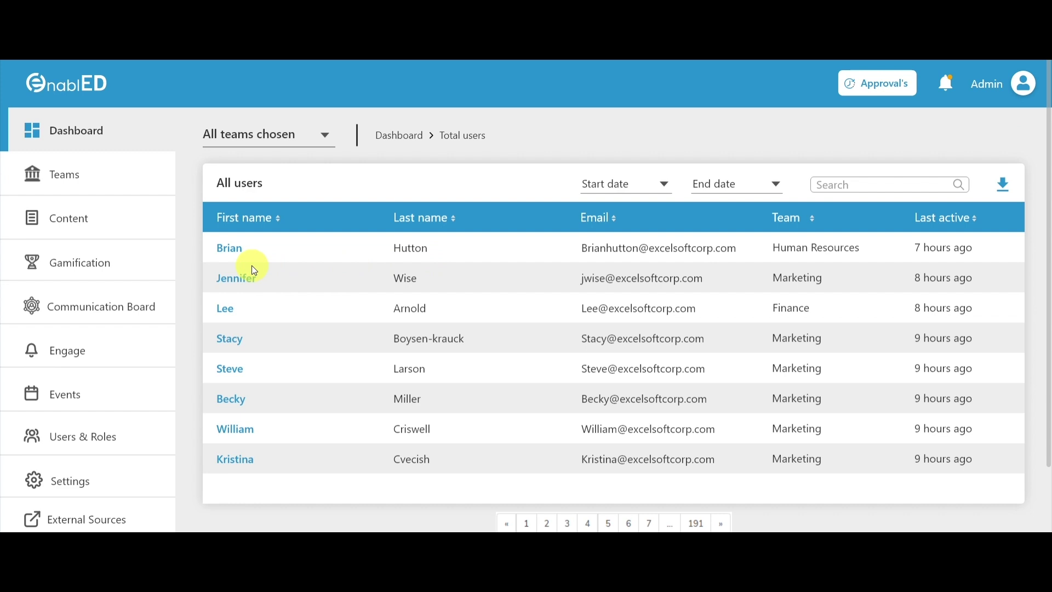
Open the first listed user's profile and review their time spent, progress tracker and course history
click(222, 251)
scroll(907, 336, down, 8)
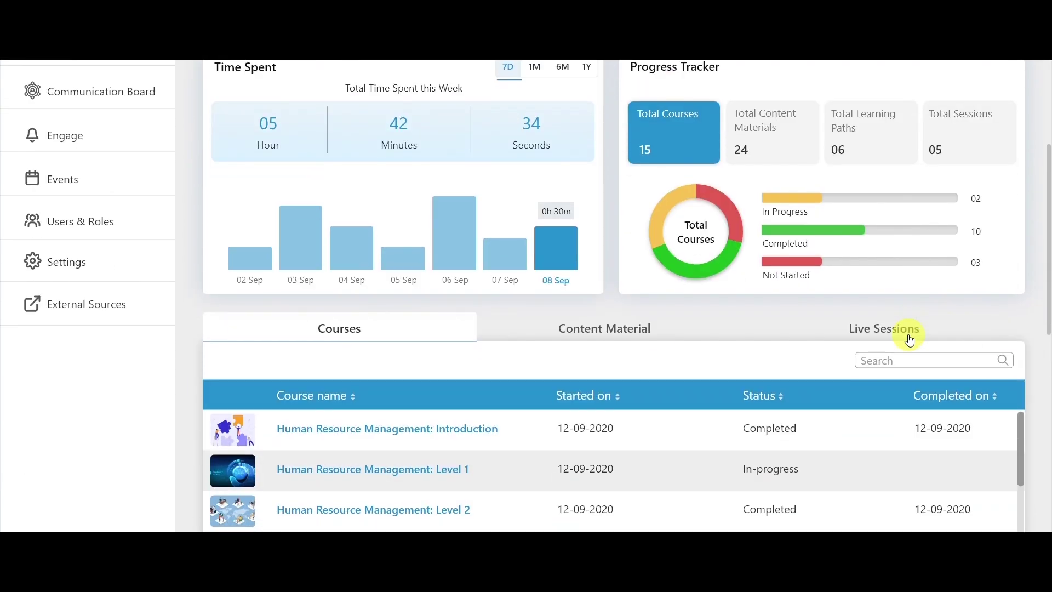
scroll(909, 336, down, 4)
scroll(909, 336, up, 10)
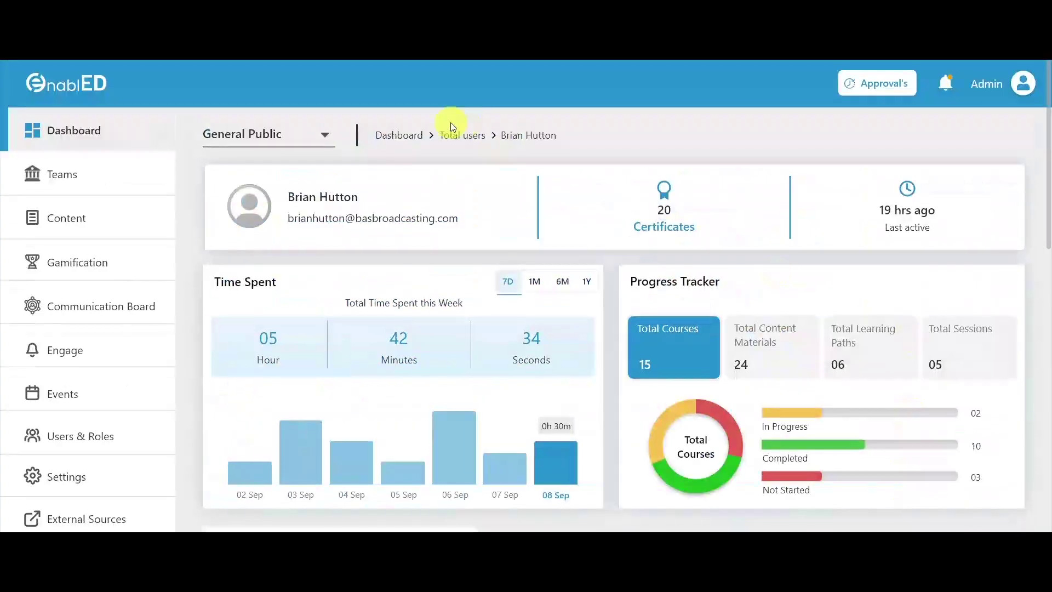
Examine the total courses report and the learner records for Leading Diverse Teams and Organizations, and return to the dashboard
click(417, 134)
click(577, 265)
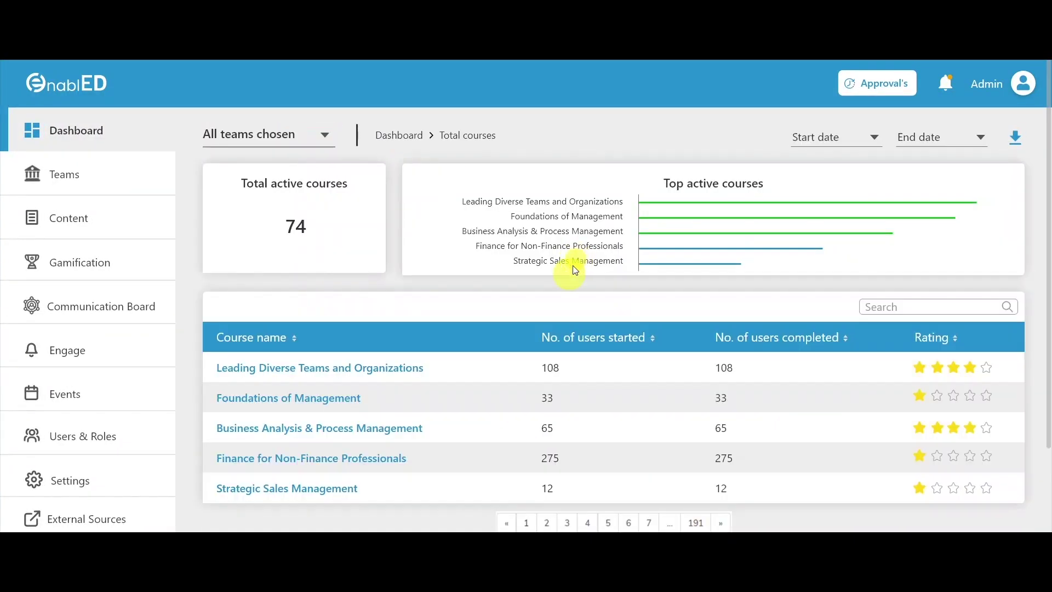
click(313, 372)
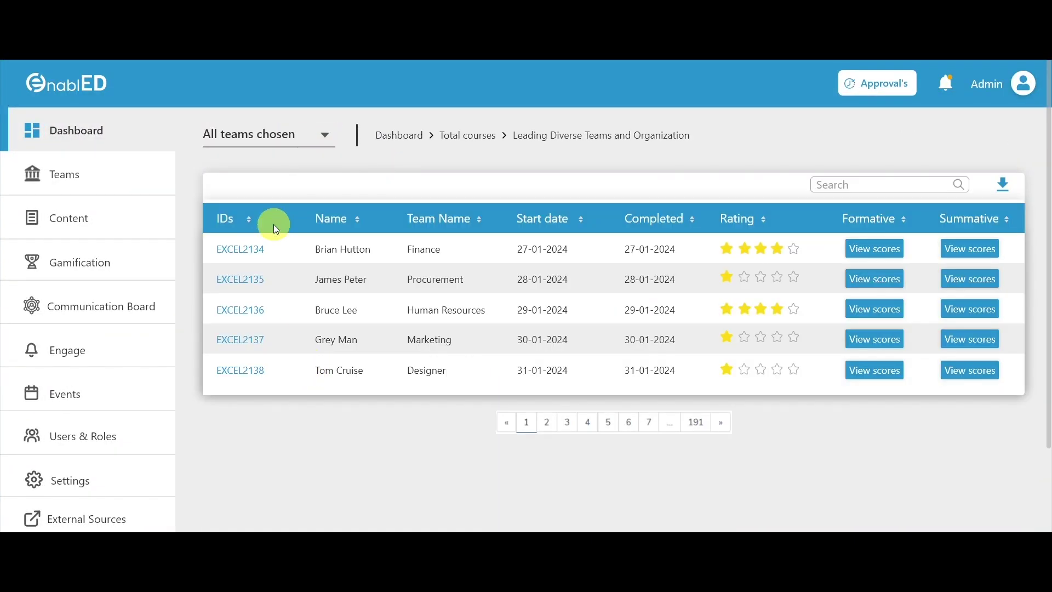
click(396, 141)
Add a new role under Users & Roles with the Teams and Content tabs visible
click(88, 439)
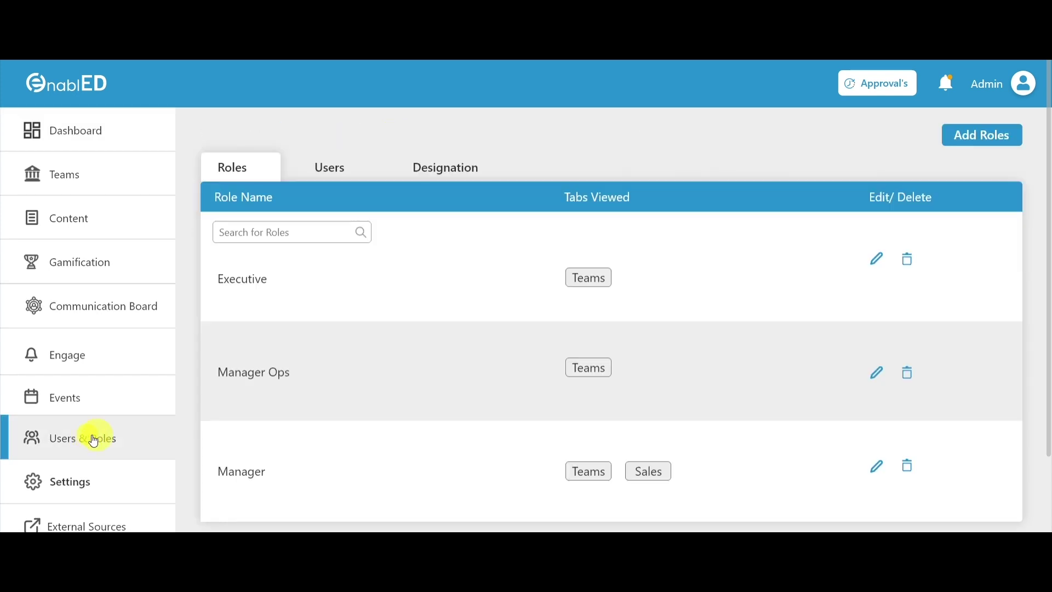
click(1009, 146)
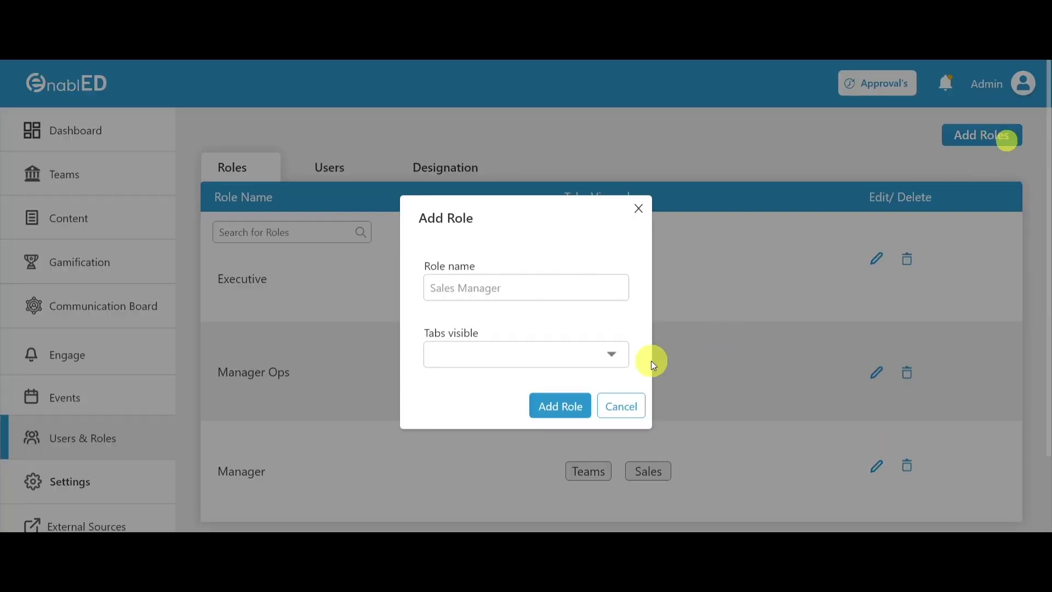
click(507, 360)
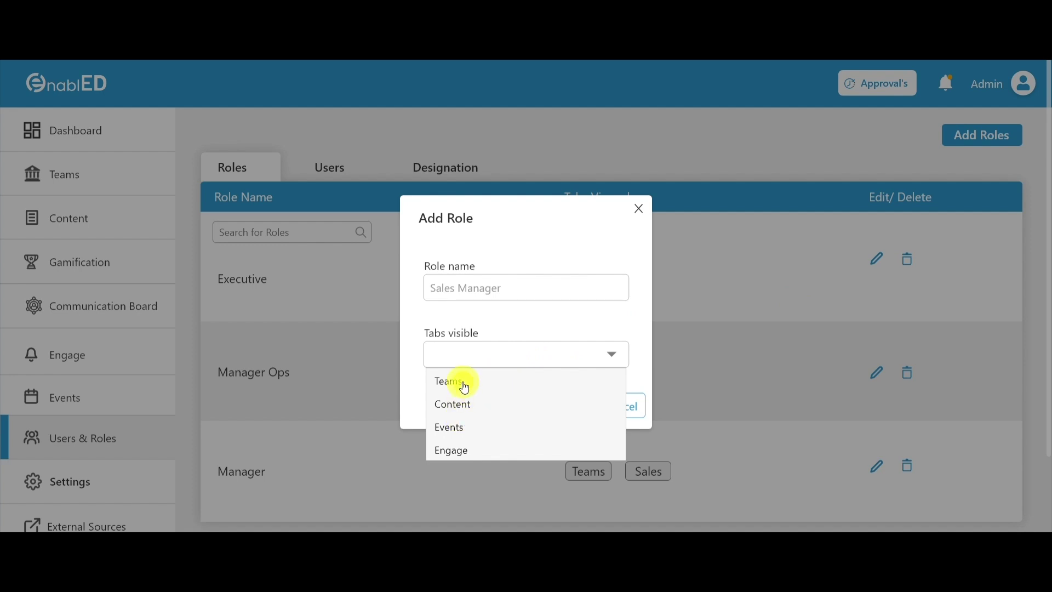
click(465, 388)
click(455, 405)
click(519, 355)
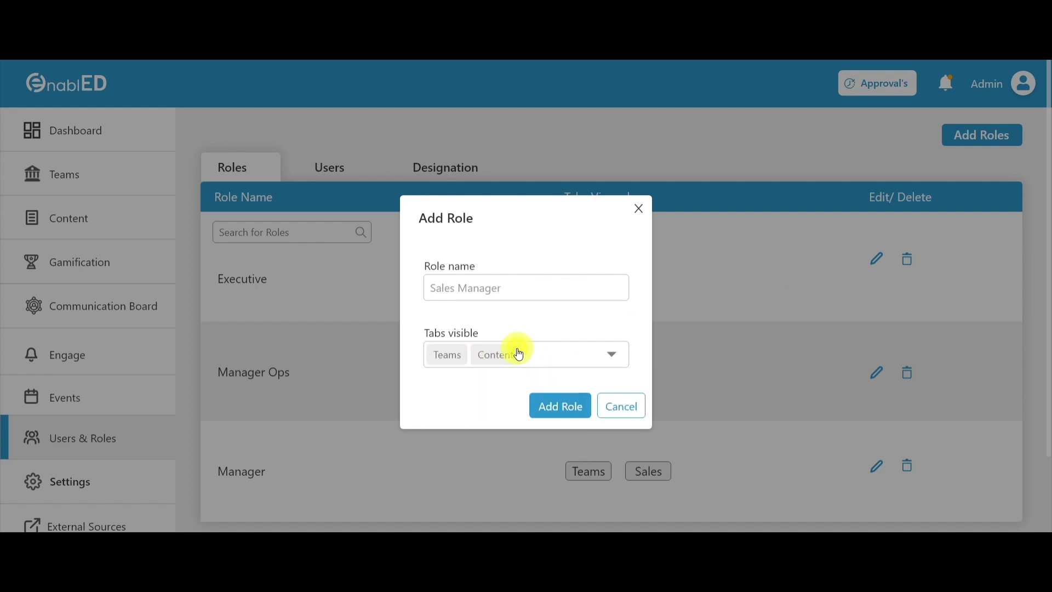
click(554, 410)
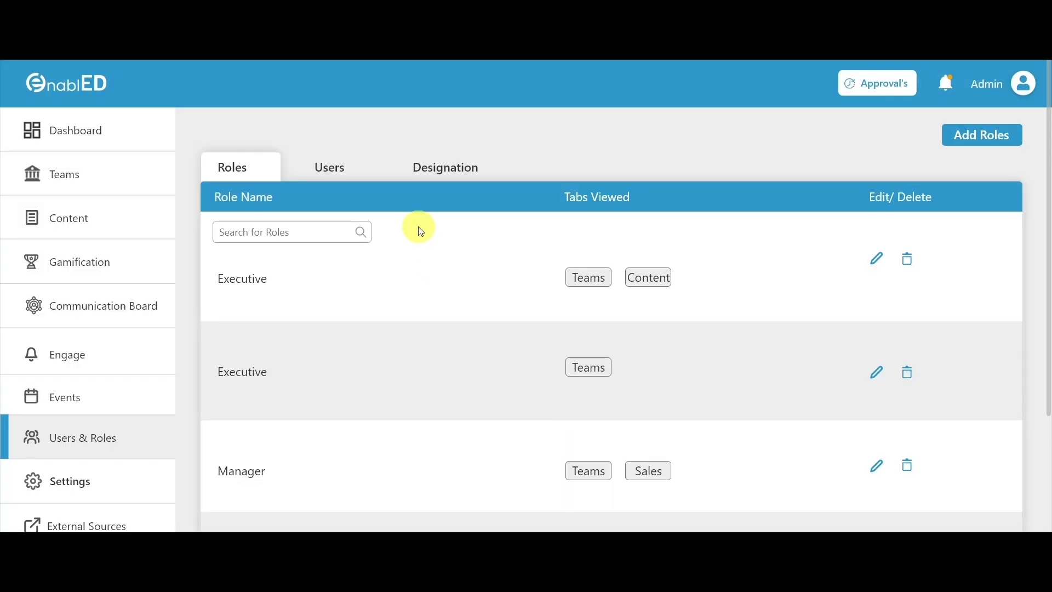
Add a new user with the Executive role and Teams selected as the team
click(329, 176)
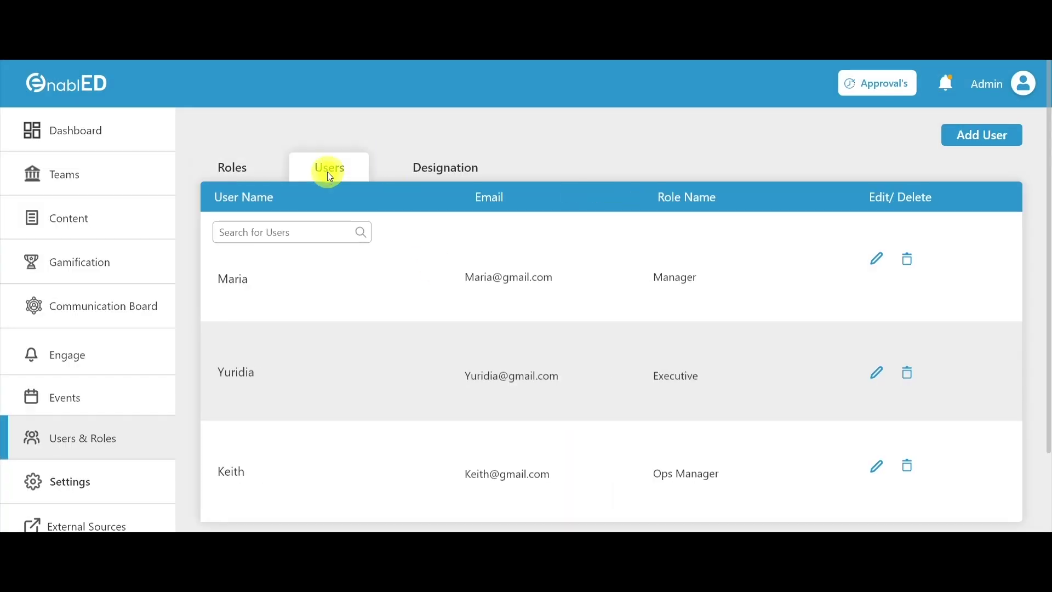
click(961, 136)
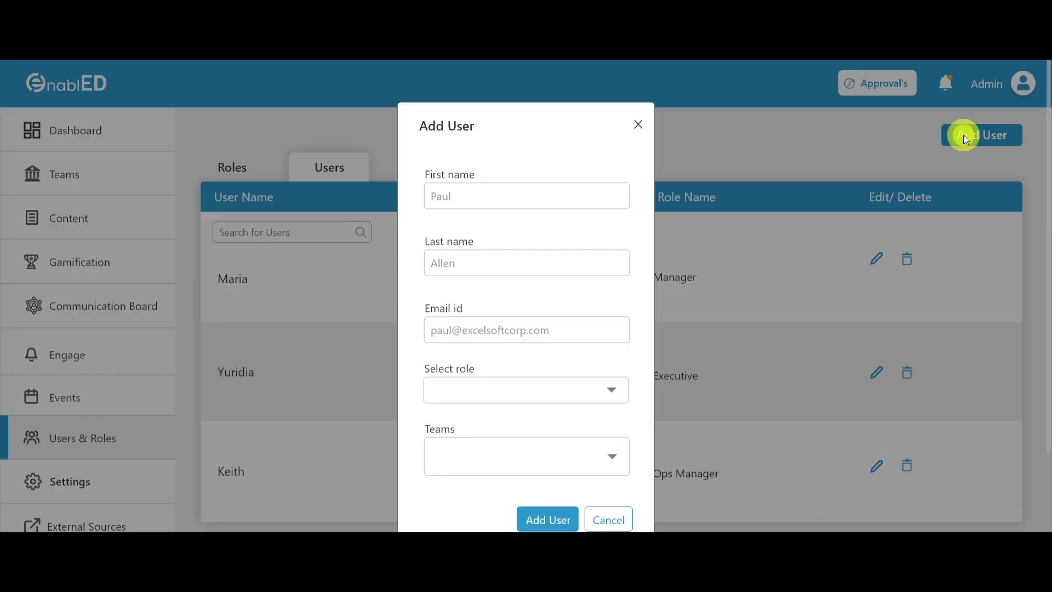
click(433, 403)
click(454, 438)
click(443, 461)
click(449, 491)
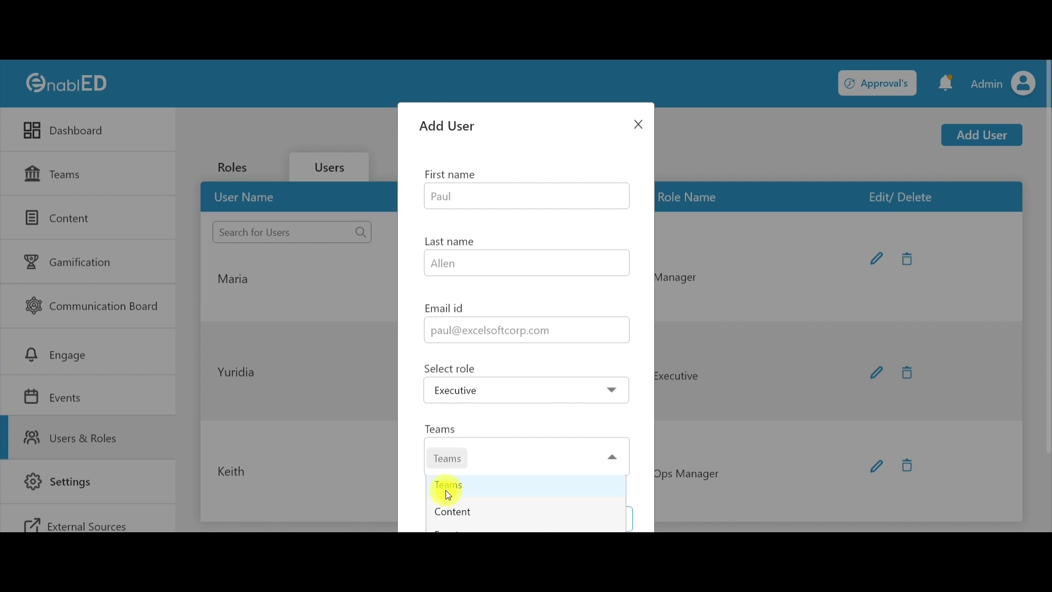
click(486, 466)
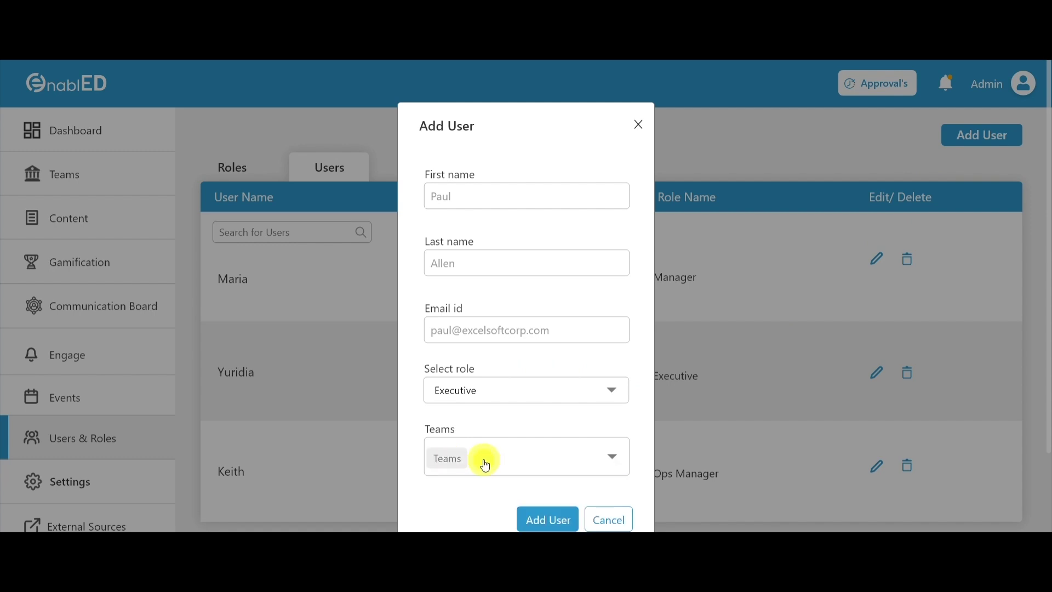
click(537, 519)
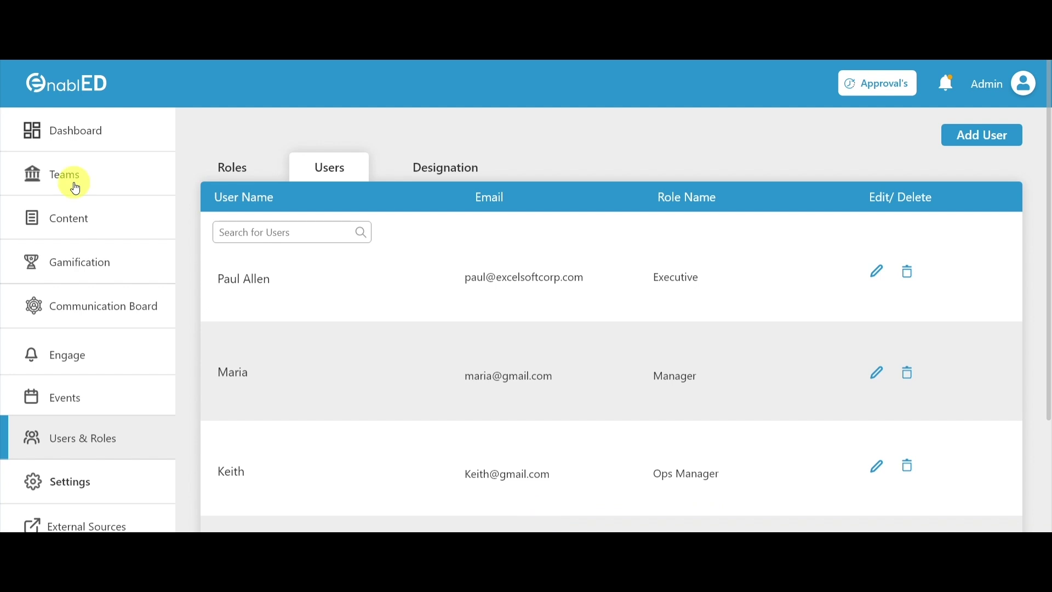
Open the General Public team's user list and review the form for creating a single user without submitting it
click(72, 185)
click(281, 199)
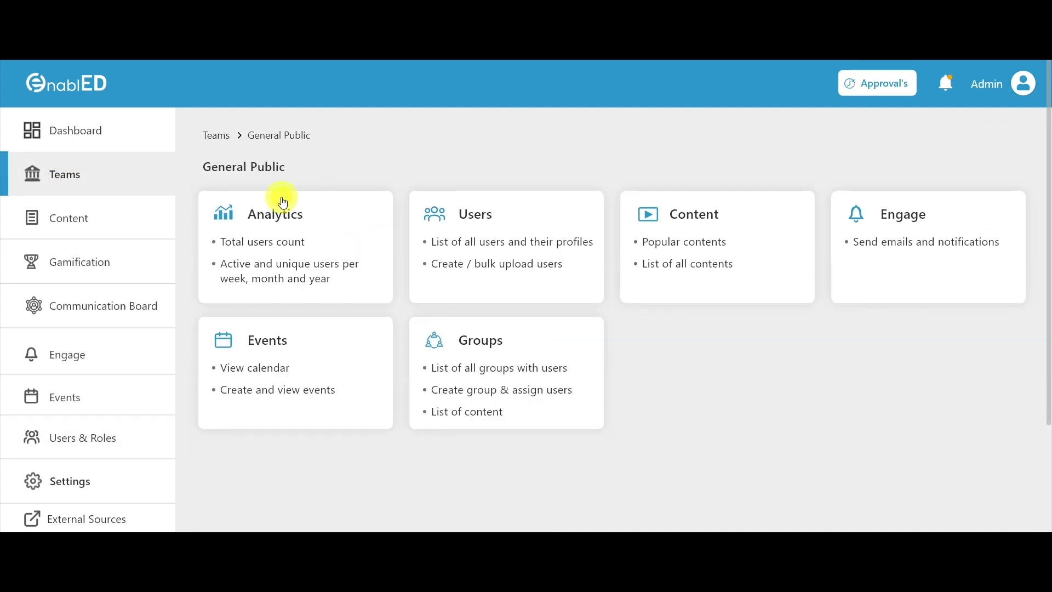
click(480, 225)
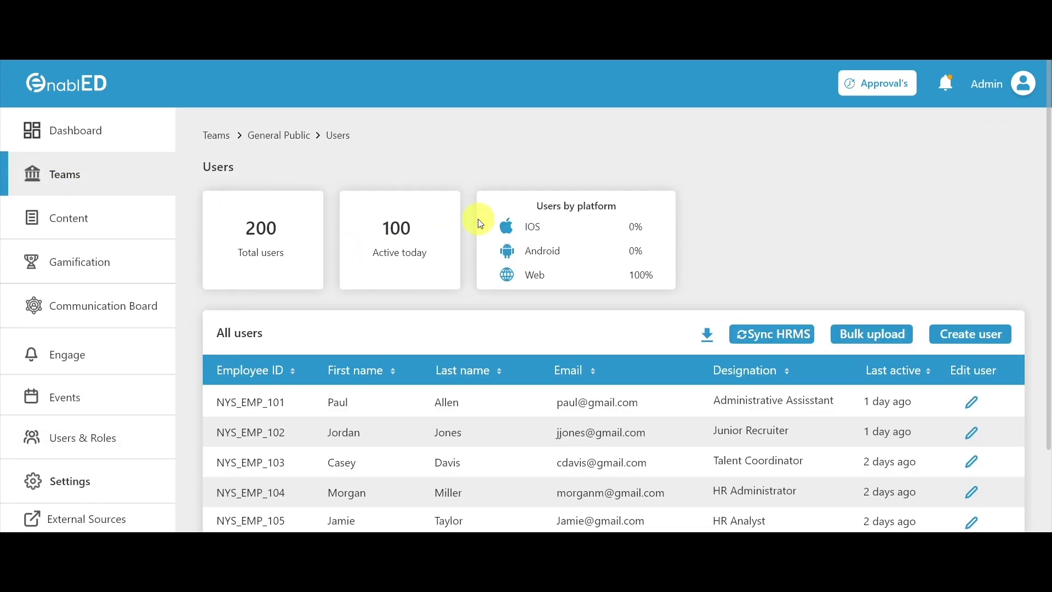
click(980, 334)
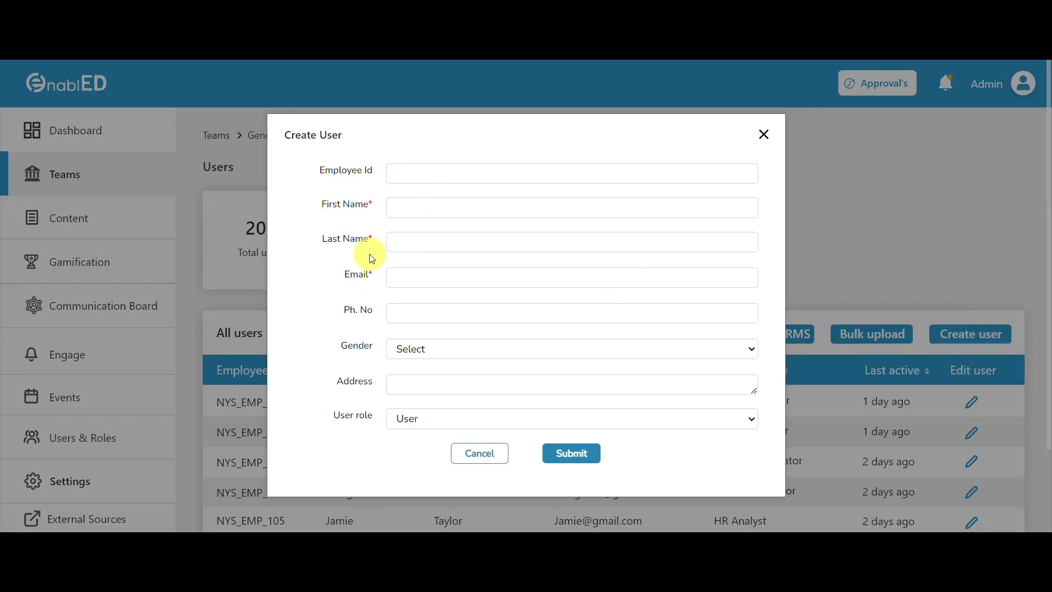
click(480, 456)
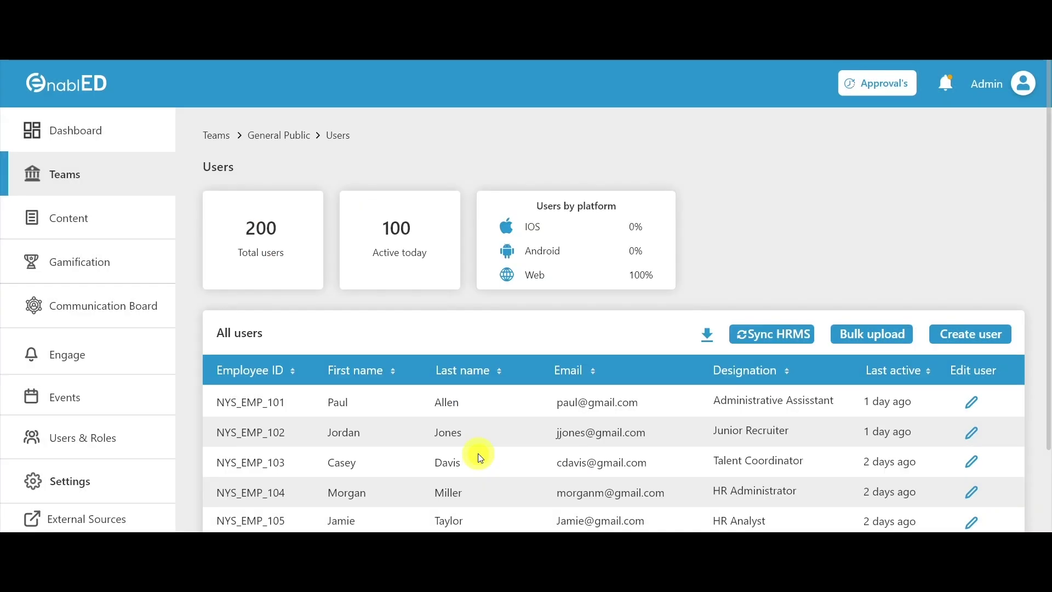
Start a bulk upload of users for the General Public team
click(846, 335)
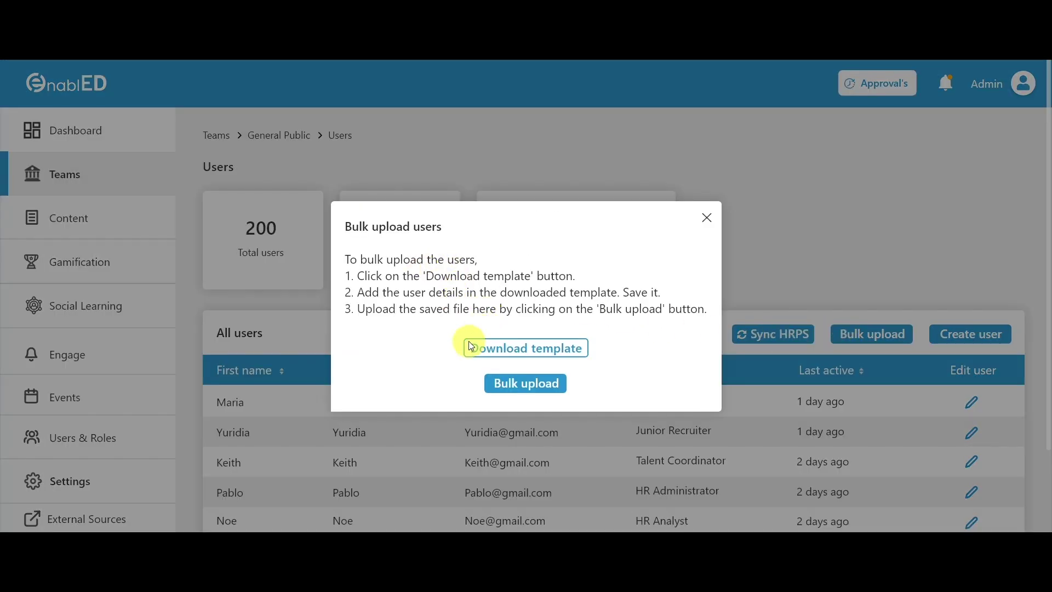
click(512, 388)
Start creating a new course and add an Introduction module to its content
click(94, 218)
click(969, 211)
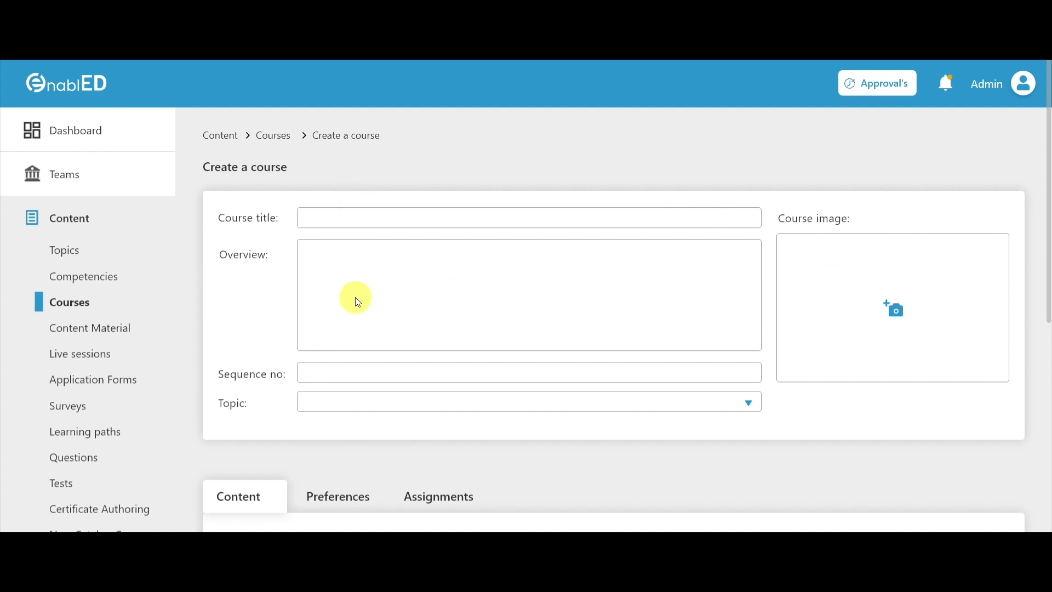
scroll(357, 406, down, 3)
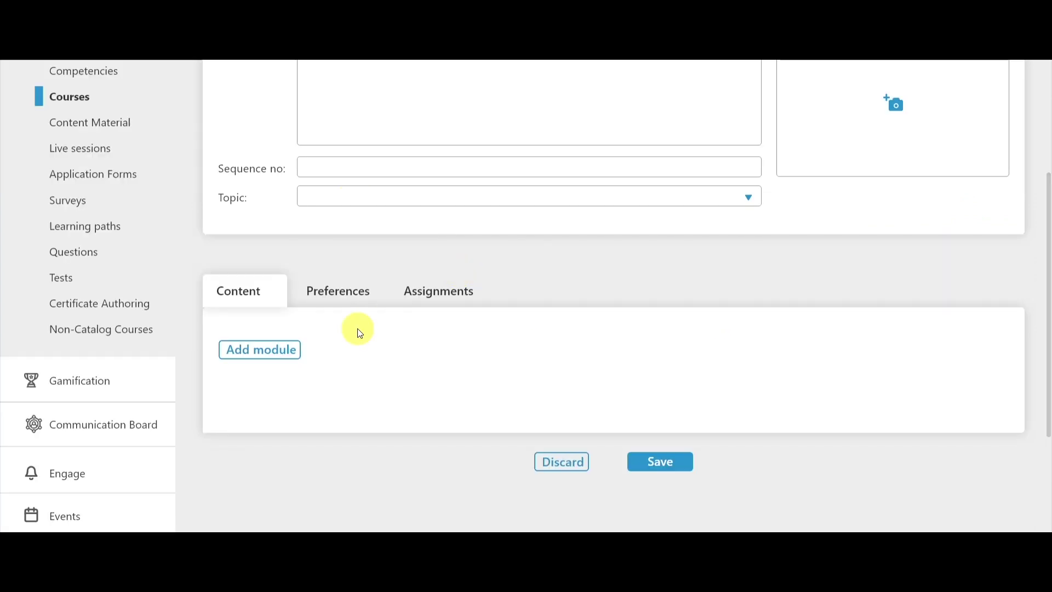
click(261, 350)
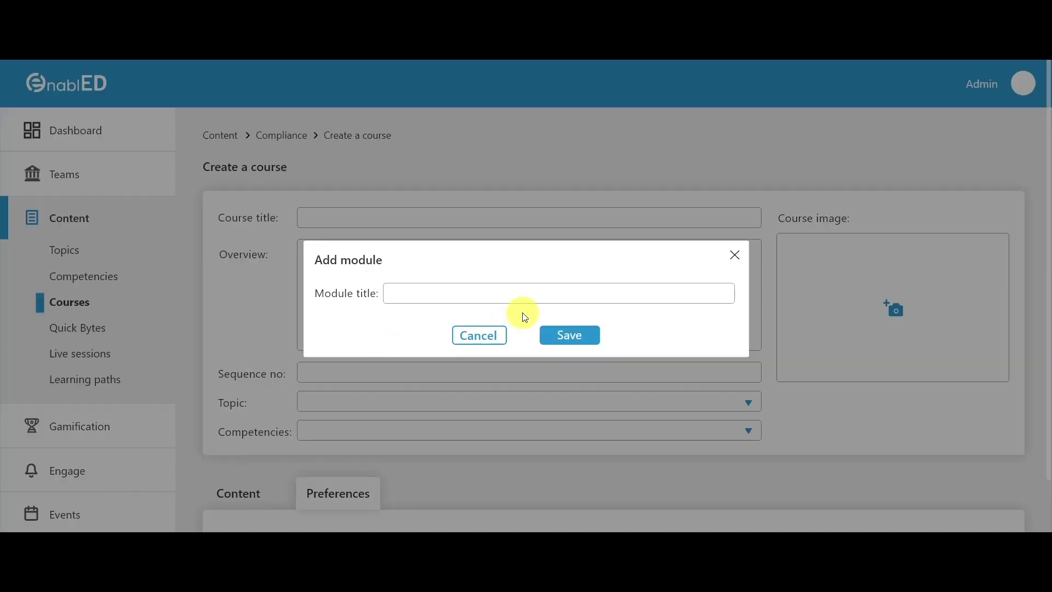
click(560, 335)
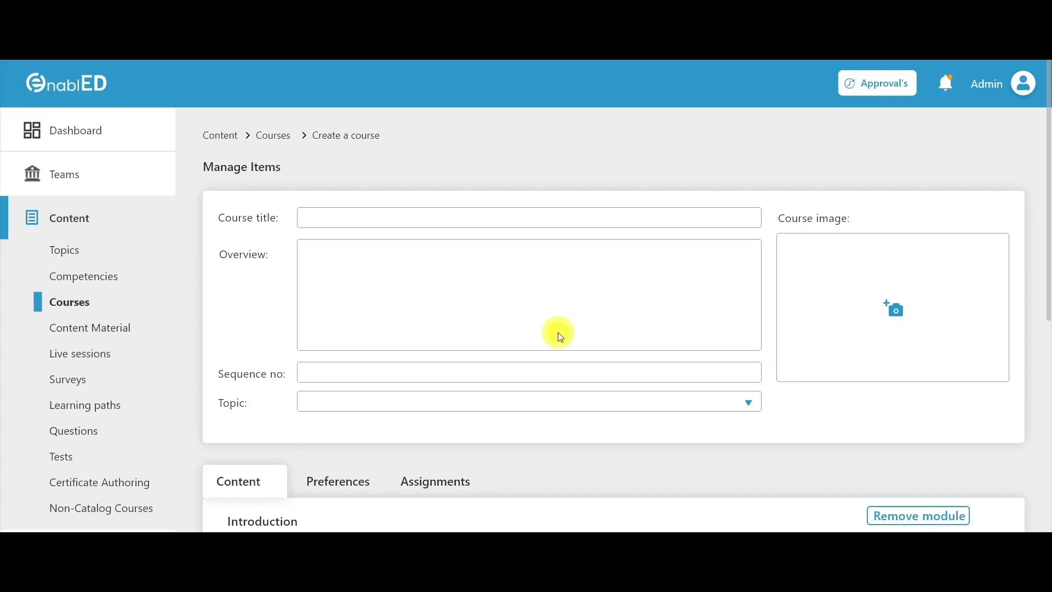
Review the object types that can be added to the Introduction module, and close the selection without choosing one
scroll(558, 333, down, 3)
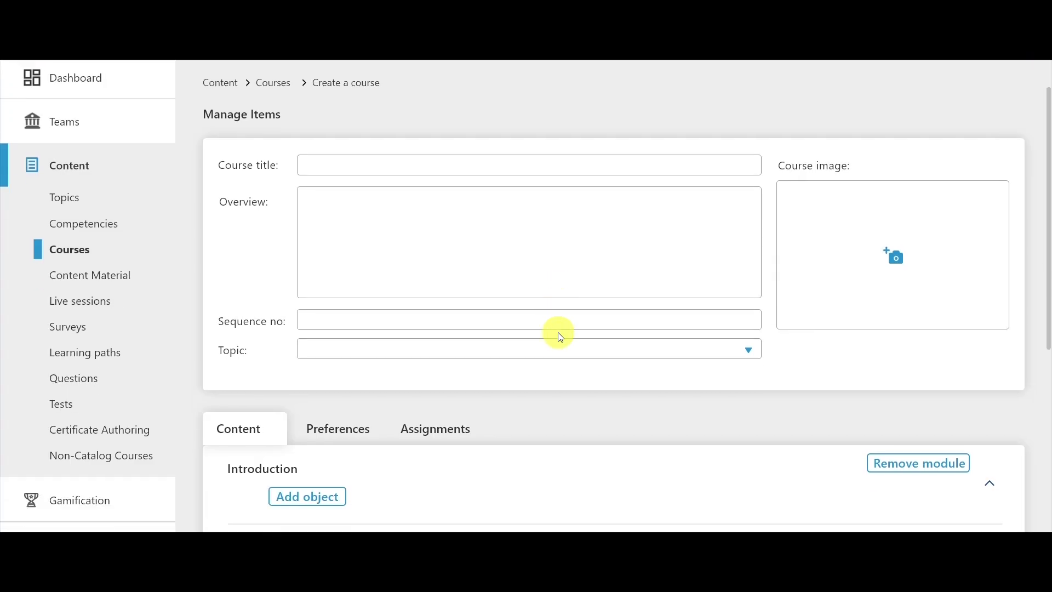
click(304, 344)
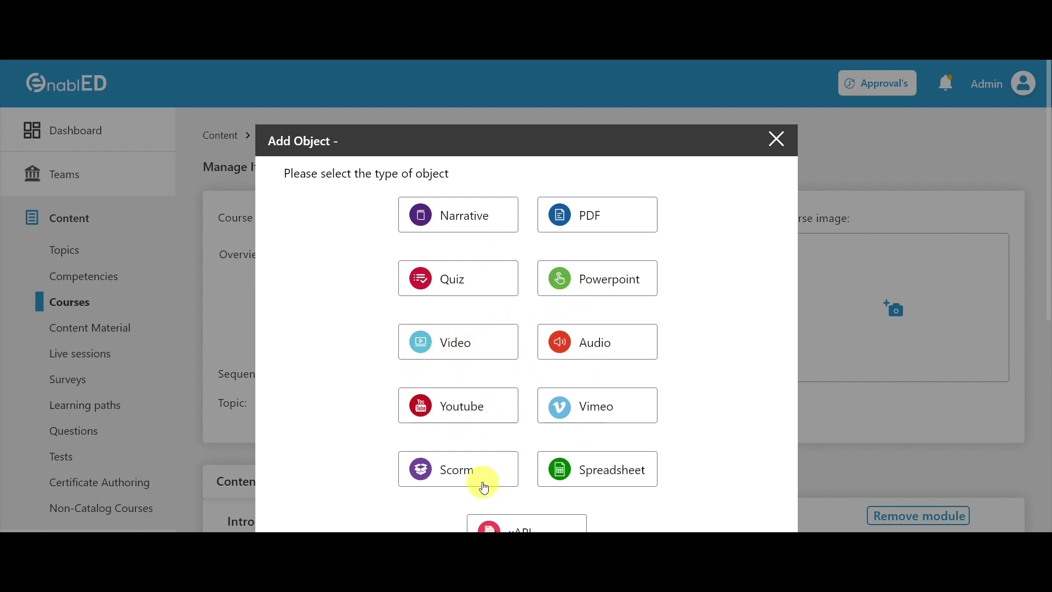
scroll(642, 491, down, 1)
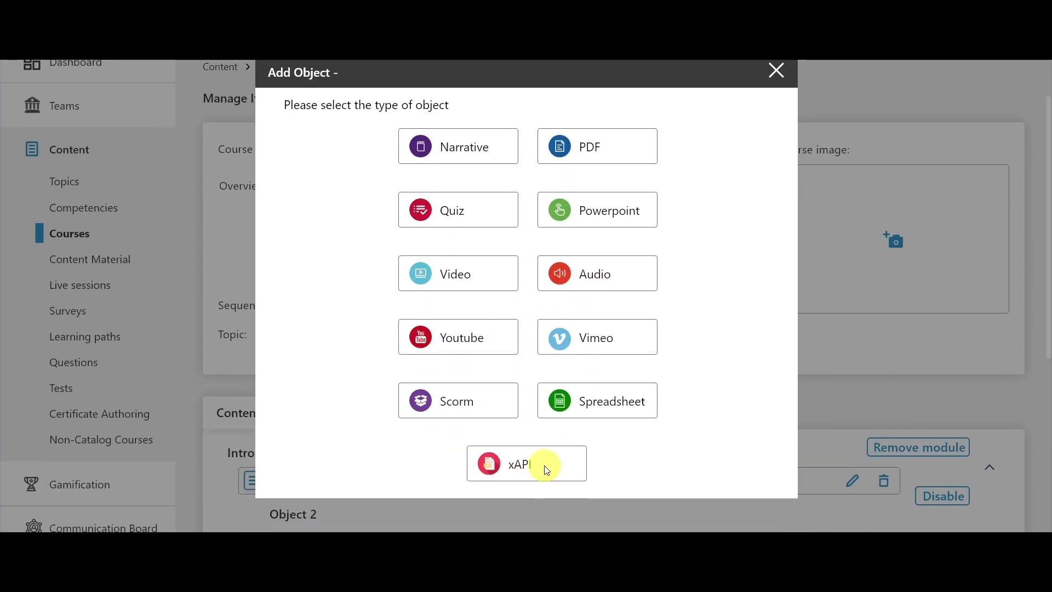
scroll(778, 139, up, 1)
click(777, 139)
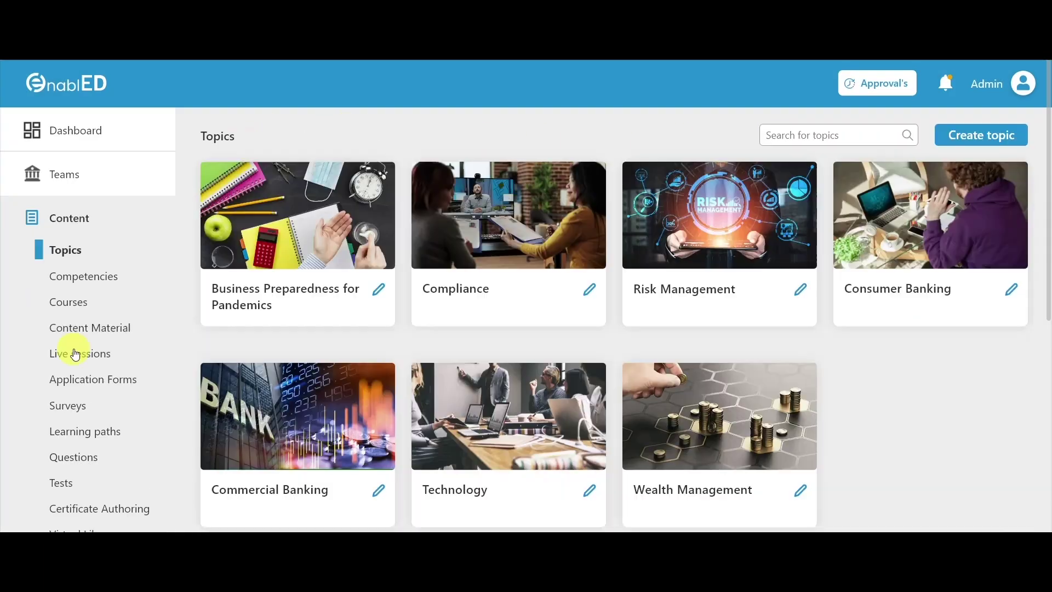
Start creating a new live session and save its session details, leaving the fields blank
click(73, 357)
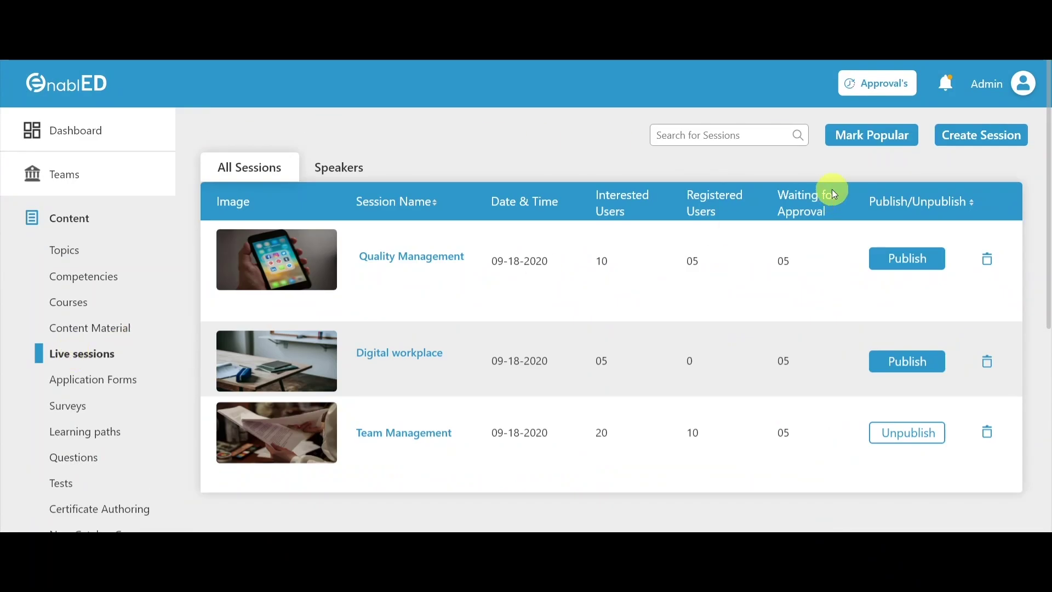
click(962, 145)
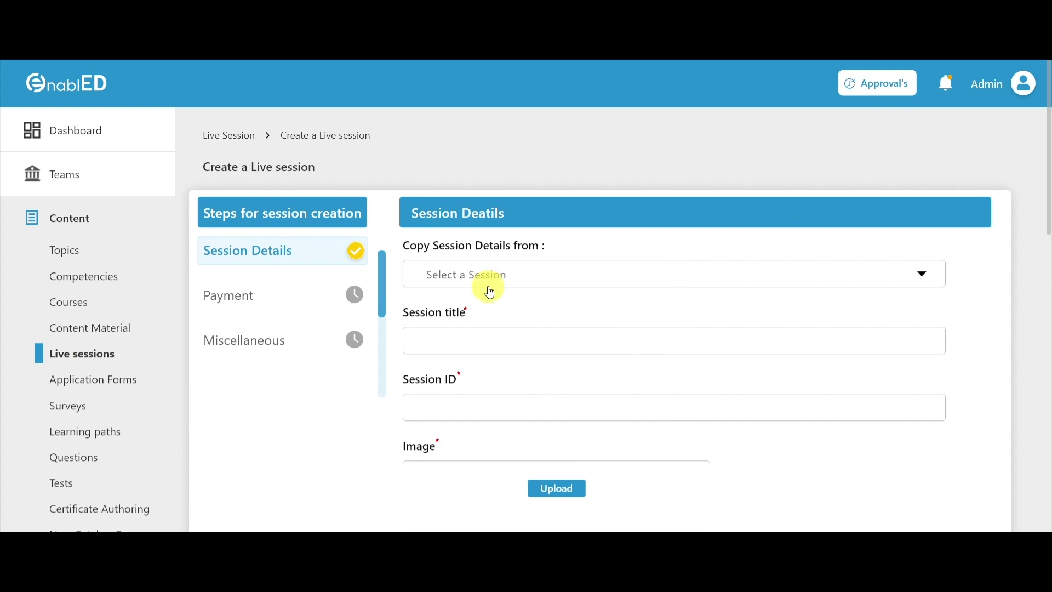
scroll(483, 380, down, 6)
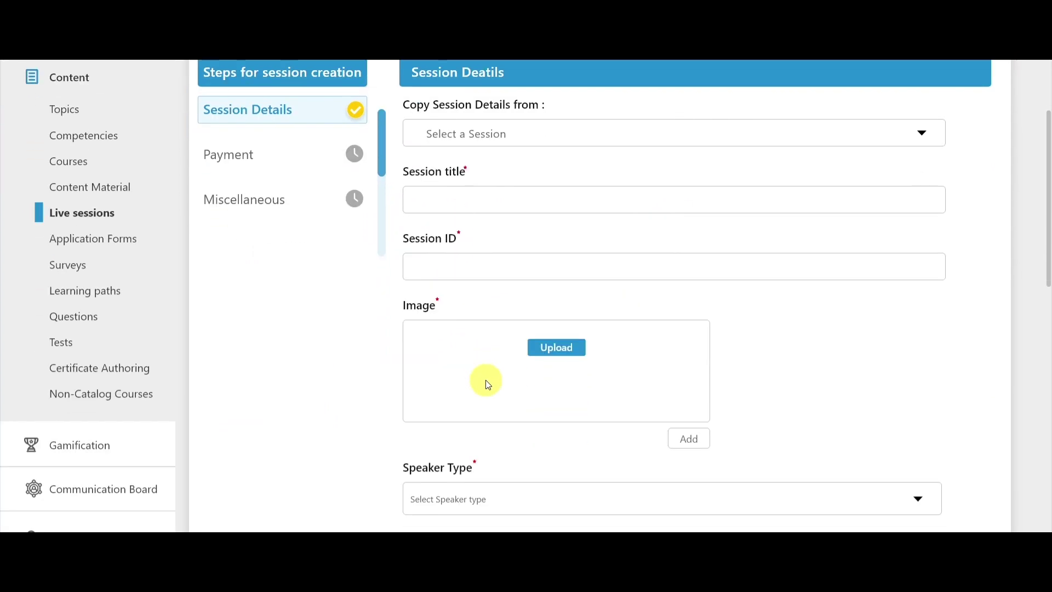
scroll(486, 383, down, 9)
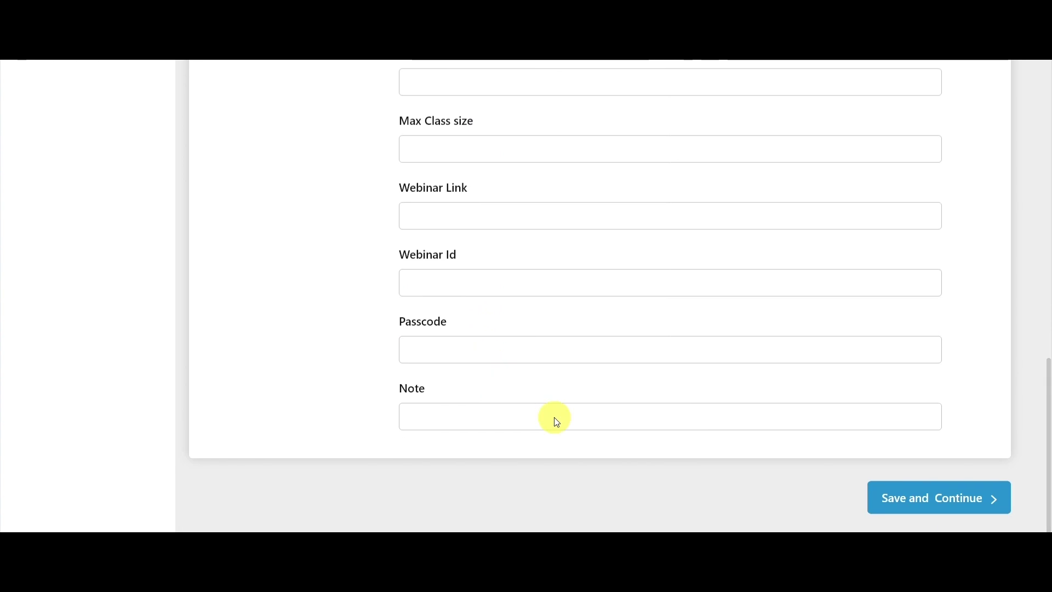
click(932, 496)
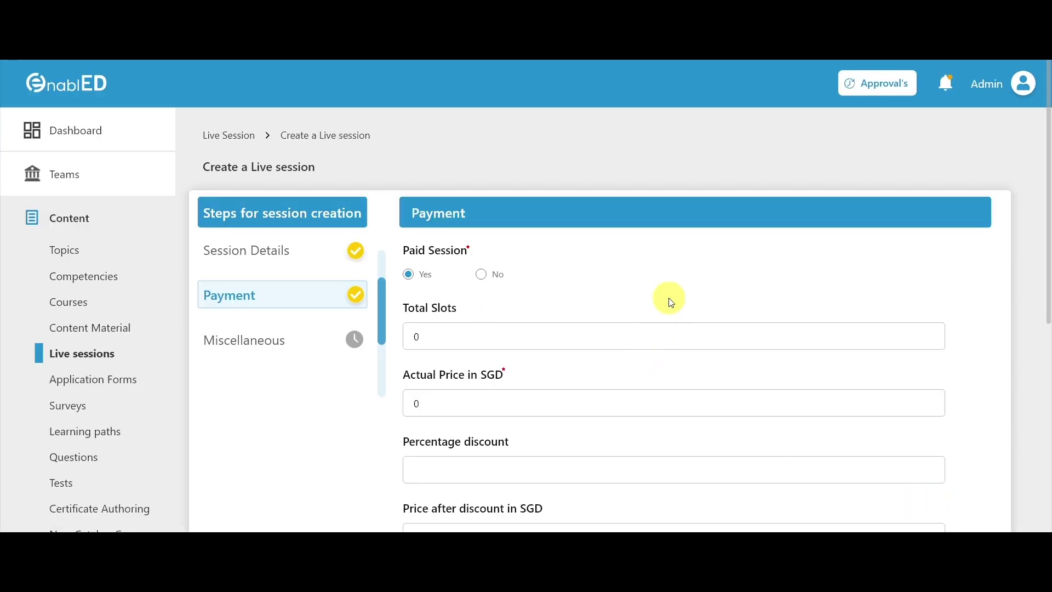
Save the live session's payment settings as a paid session and continue to the miscellaneous settings
scroll(682, 273, down, 5)
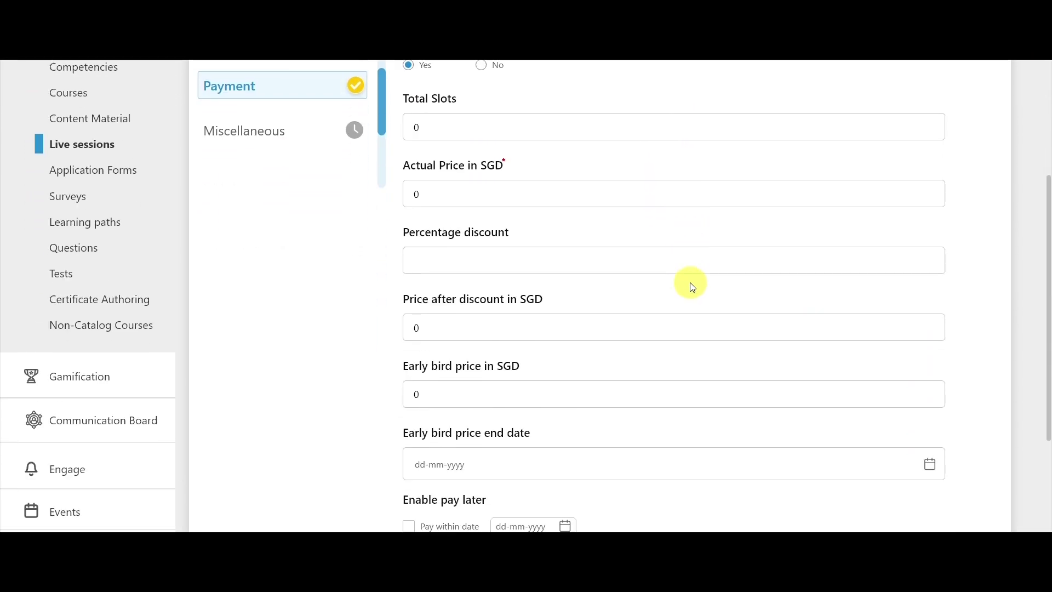
scroll(695, 290, down, 1)
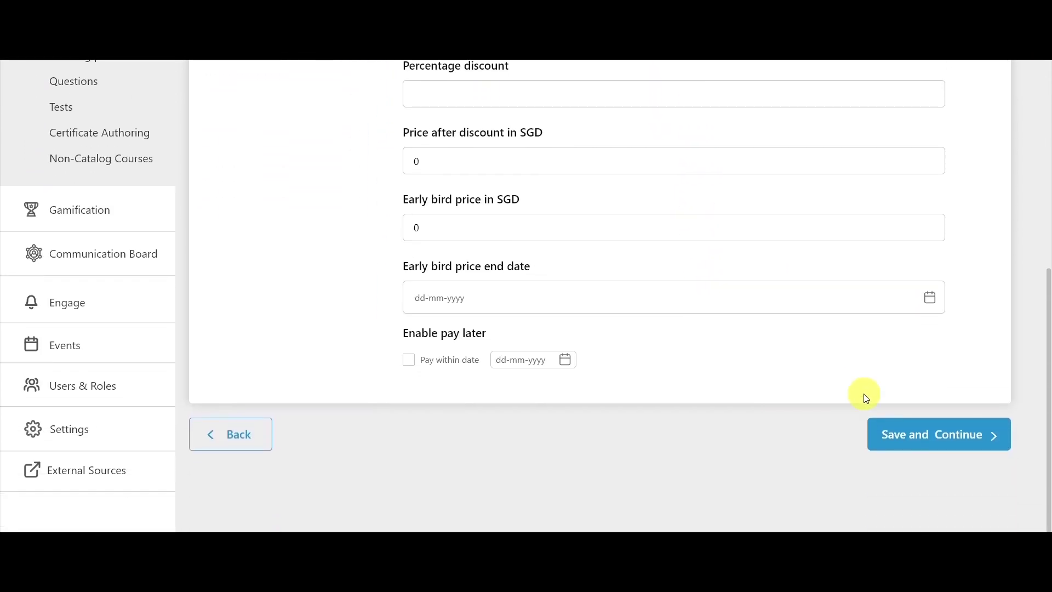
click(930, 453)
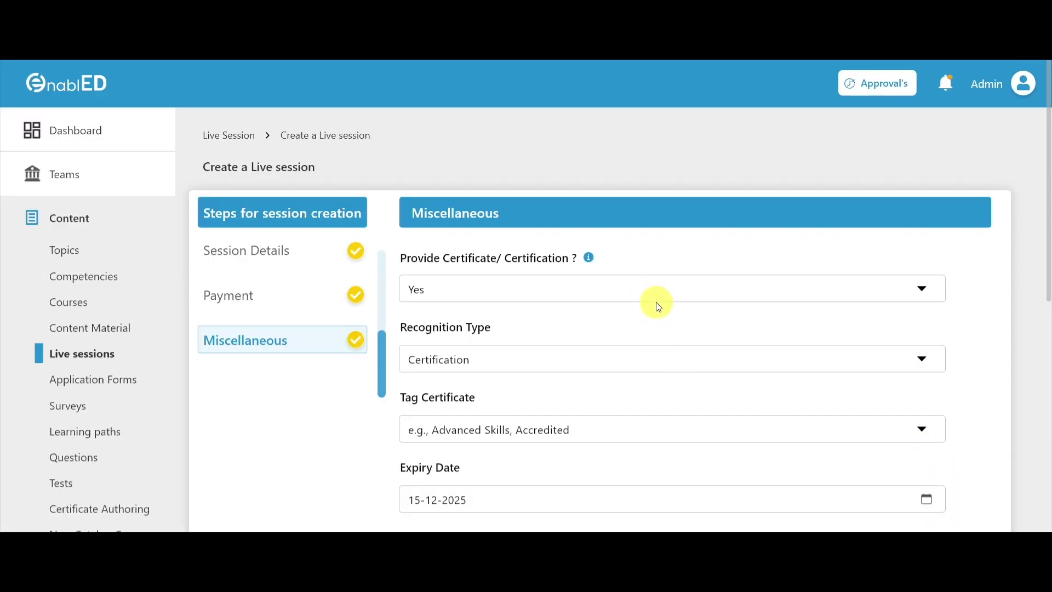
Review the certificate and expiry options in the live session's miscellaneous settings
scroll(678, 332, down, 1)
scroll(678, 331, down, 7)
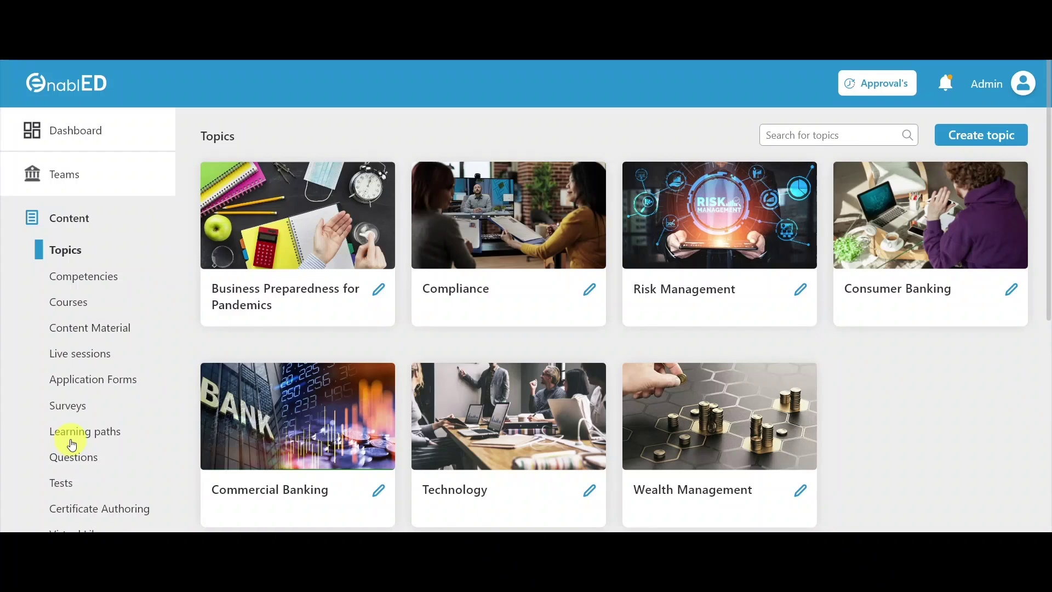
Create a new learning path with Certification as its recognition type, leaving the title, image and application form blank
click(71, 438)
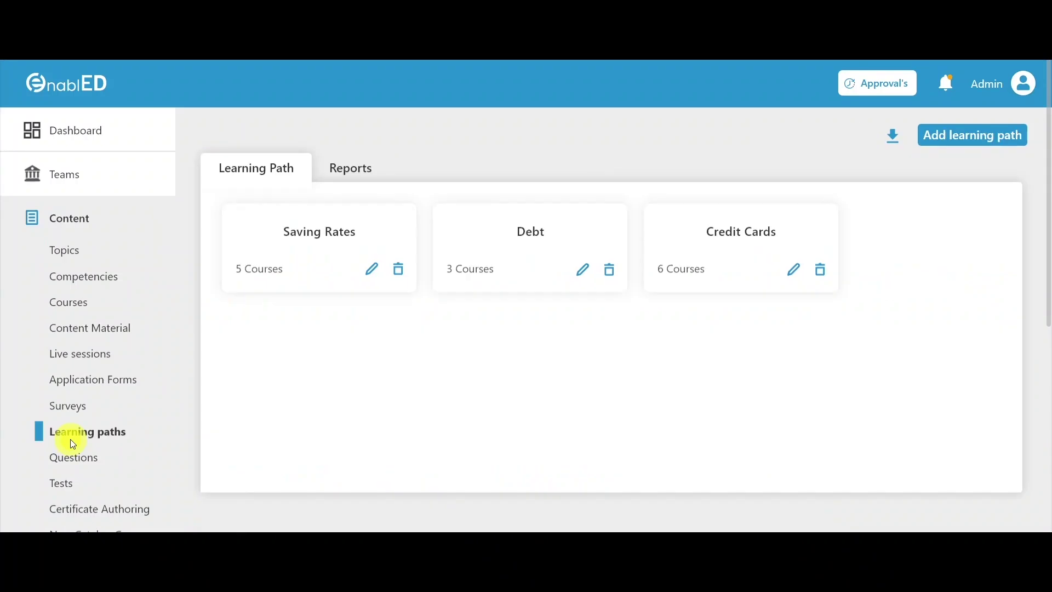
click(979, 136)
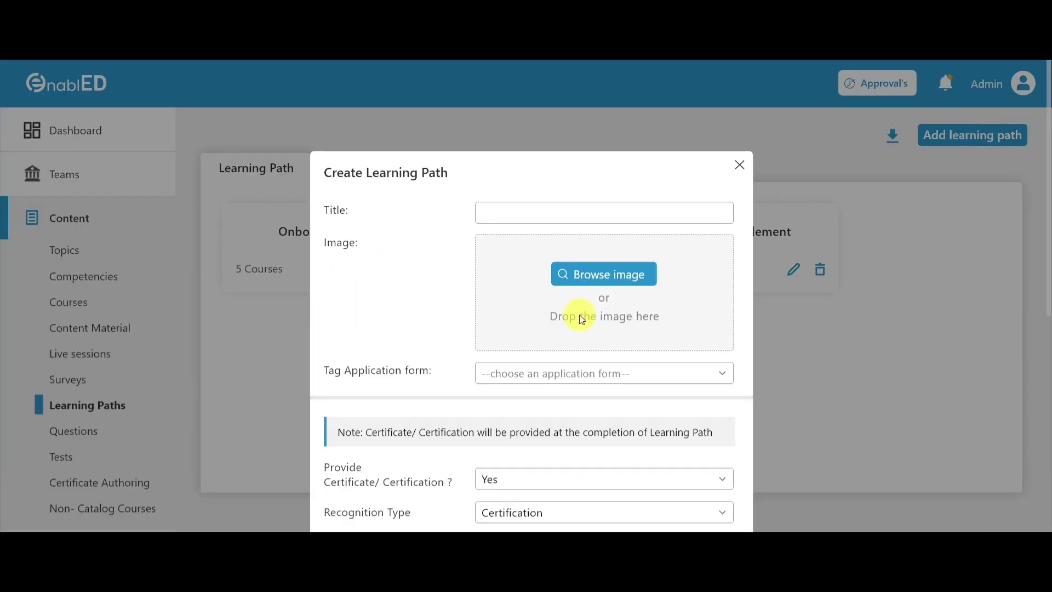
scroll(581, 272, down, 3)
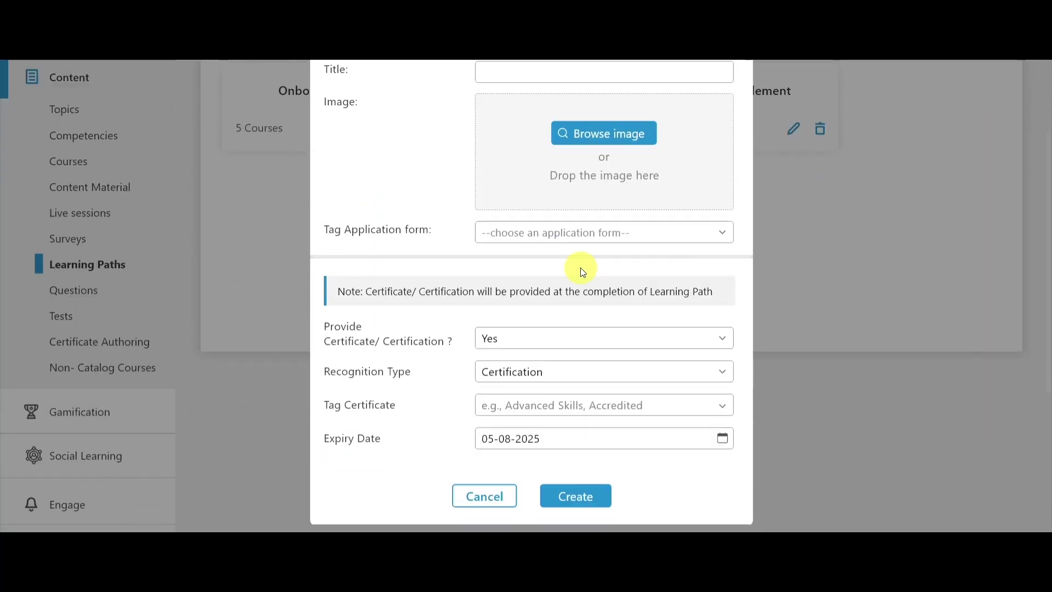
scroll(583, 273, down, 1)
click(564, 433)
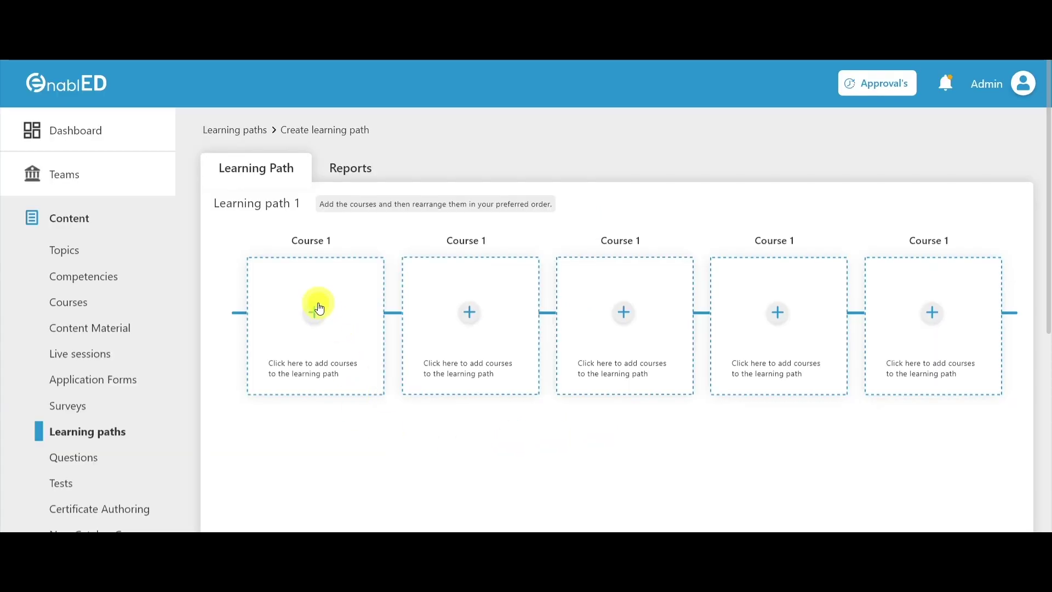
Add the Building Efficiency, Decision making training and Quality Management courses to the learning path and save it
click(320, 308)
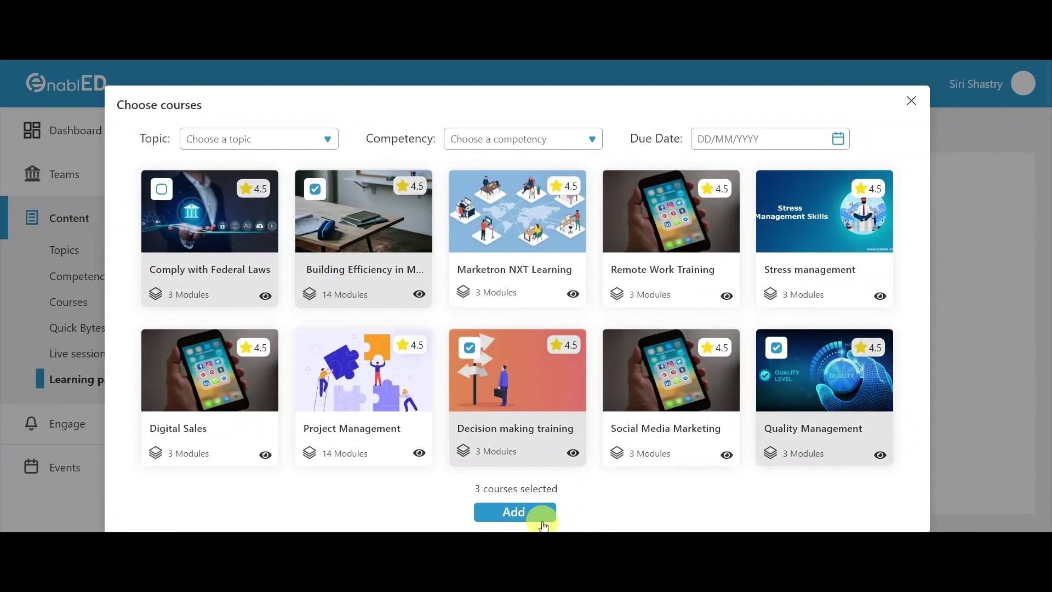
click(515, 512)
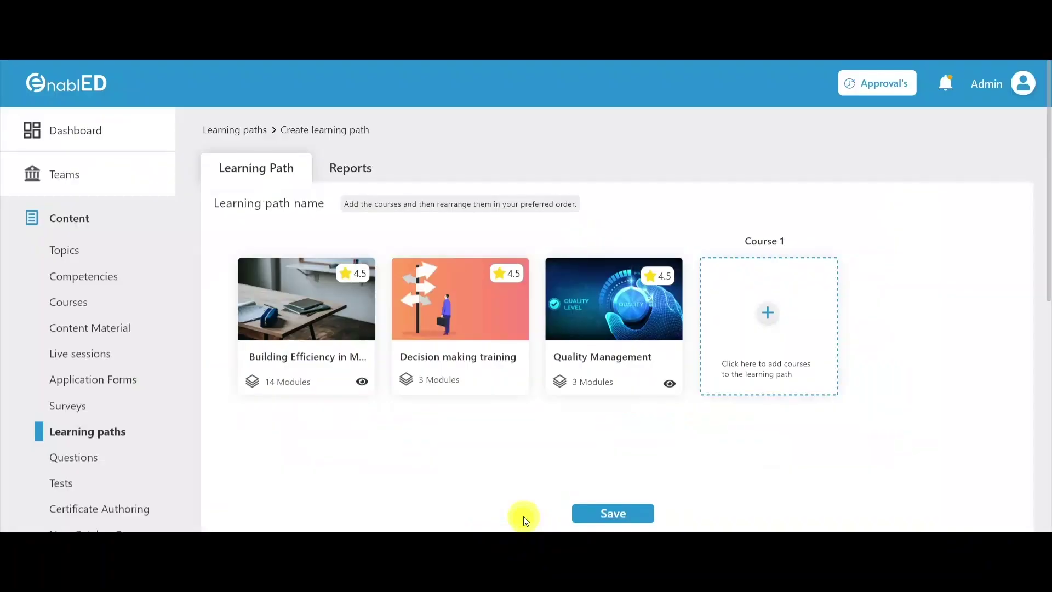
click(614, 514)
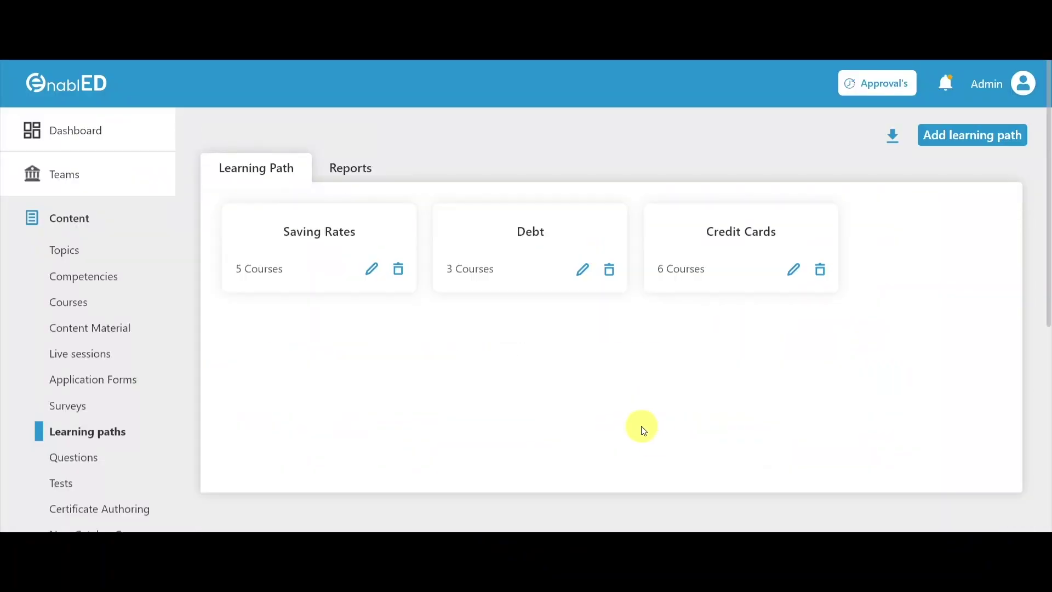
Review the approval requests, including the In-service Training Program details, and check the admin notifications from the dashboard
click(56, 137)
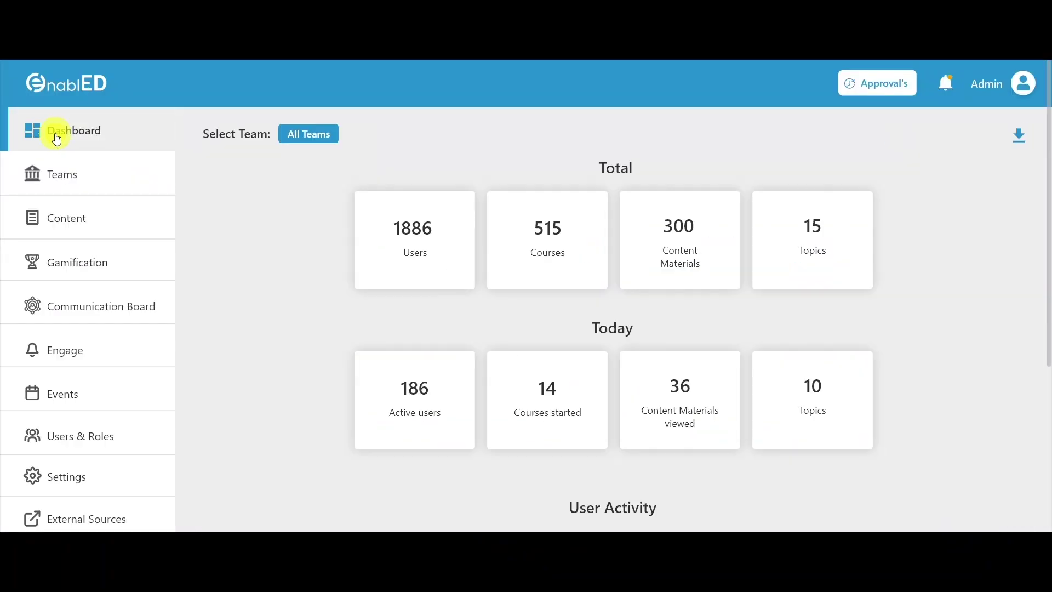
click(864, 87)
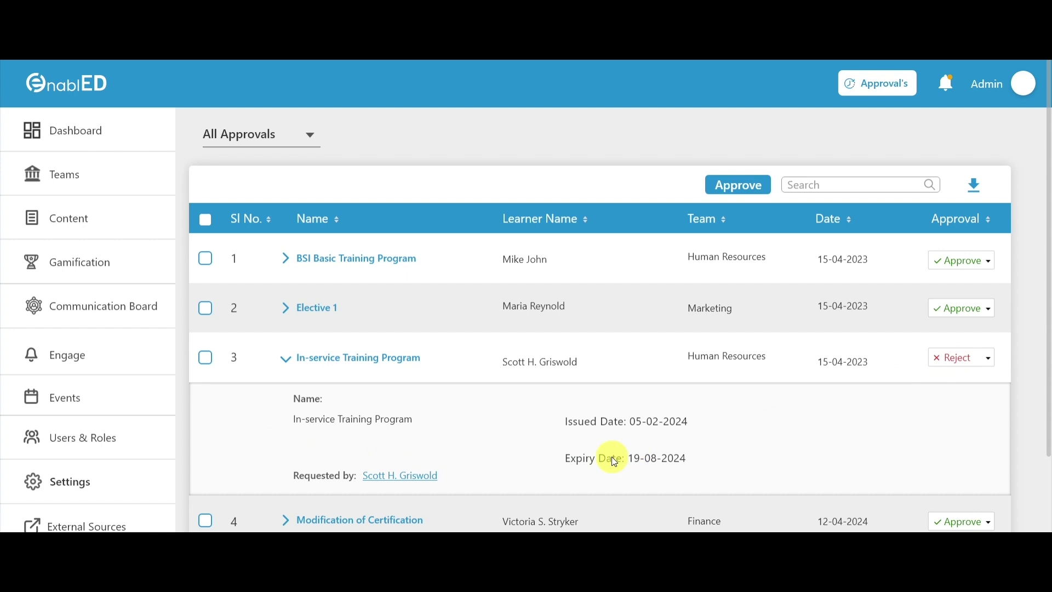
click(153, 131)
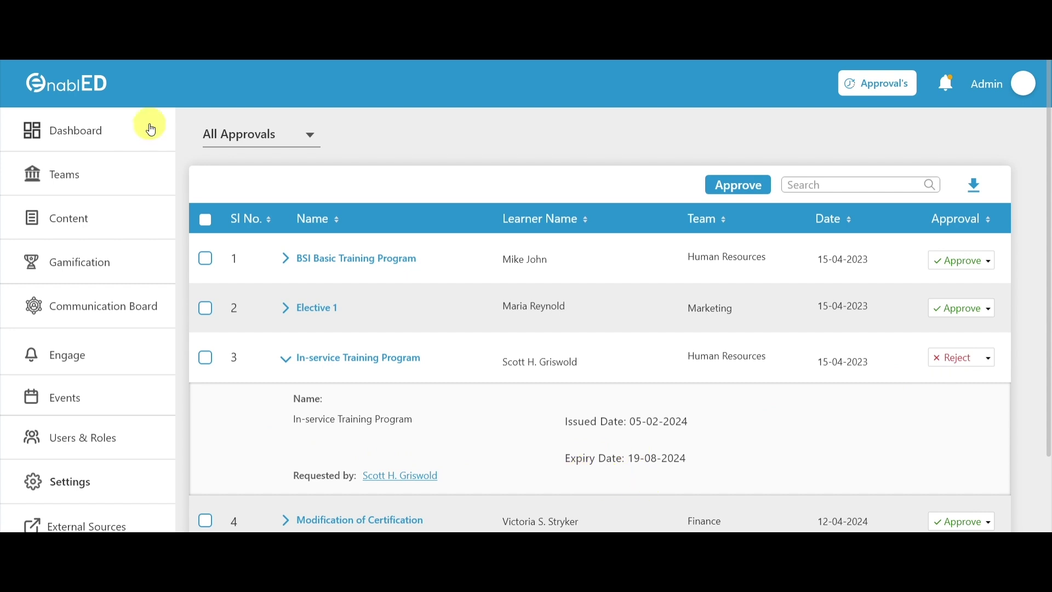
click(949, 86)
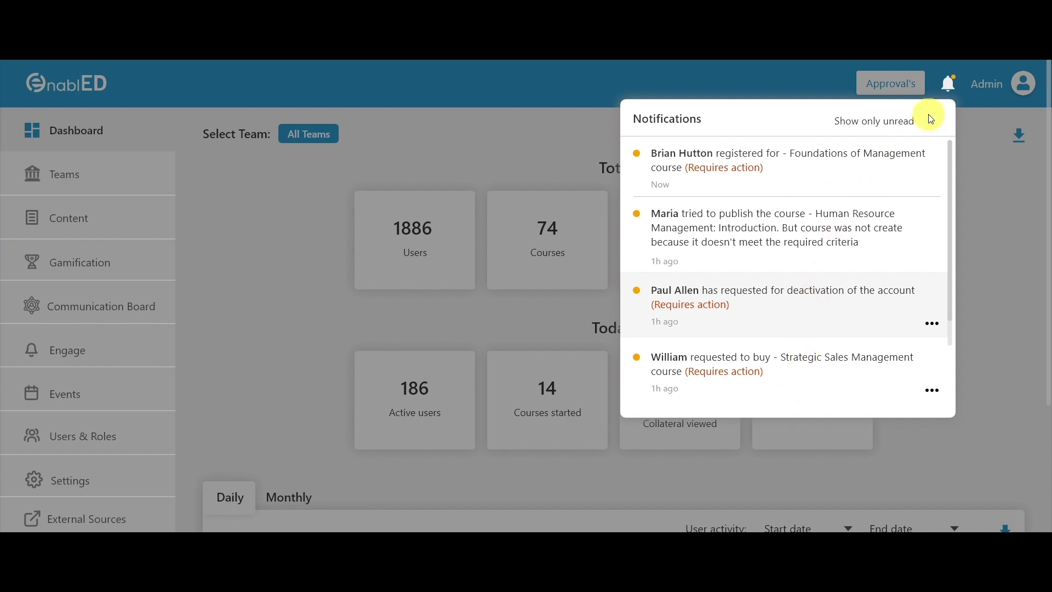
click(944, 89)
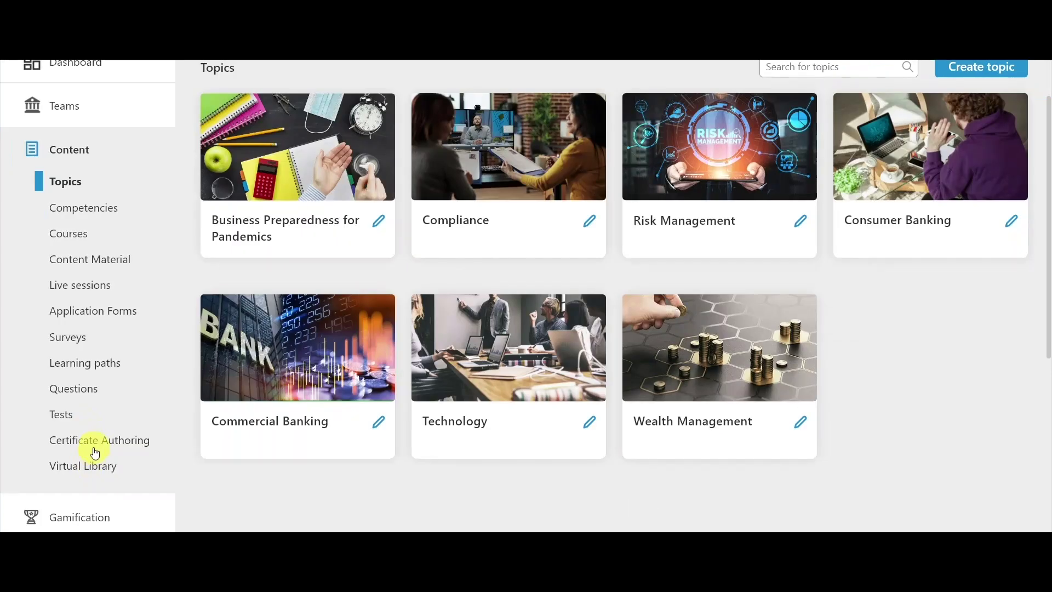
Create a new certificate in Certificate Authoring without entering a name, and save the verified certificate design
click(99, 441)
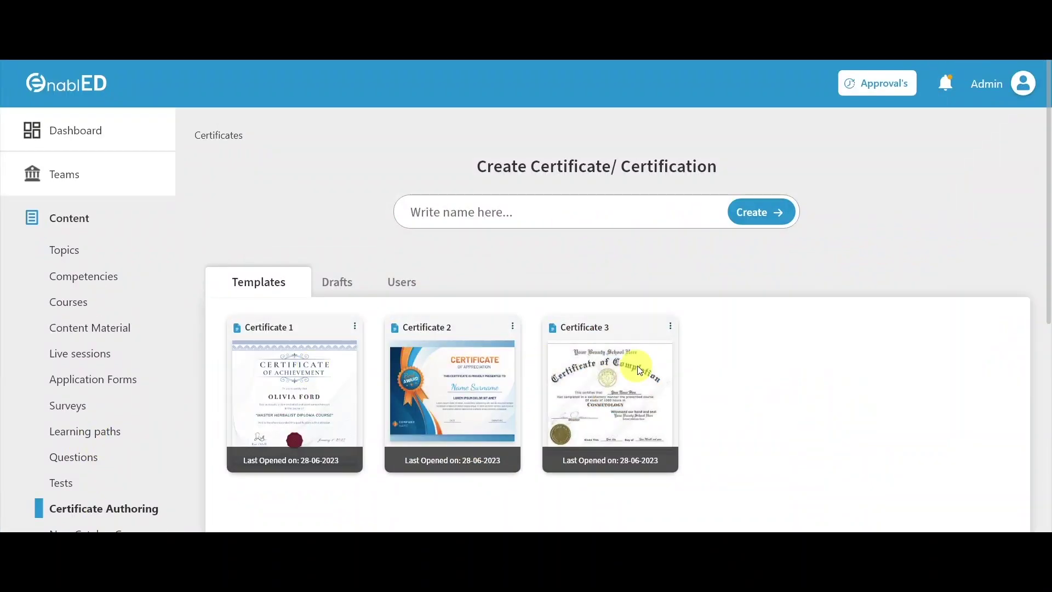
click(754, 203)
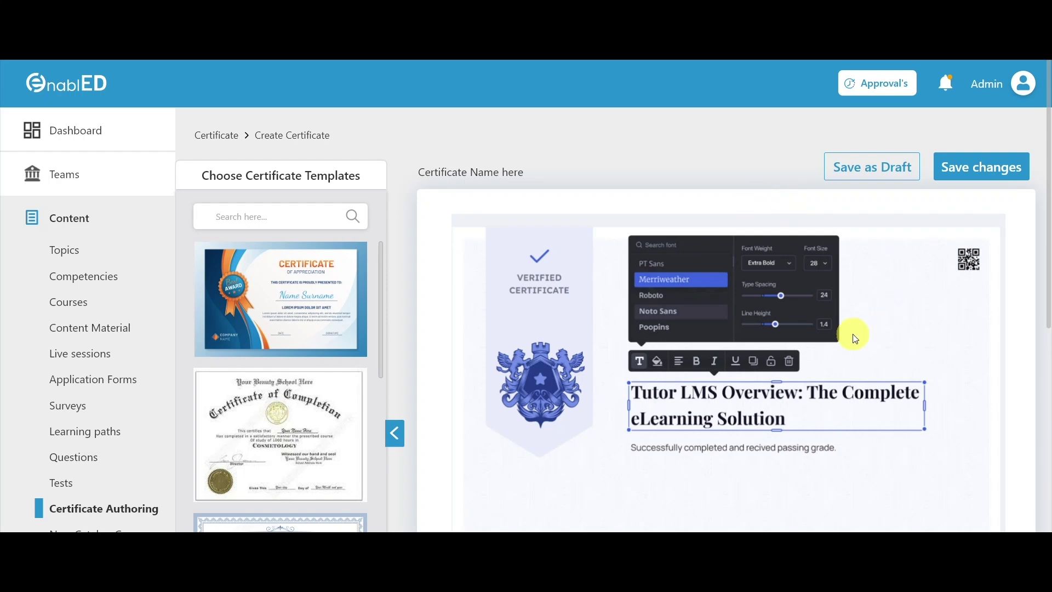
scroll(846, 343, down, 1)
scroll(841, 343, up, 2)
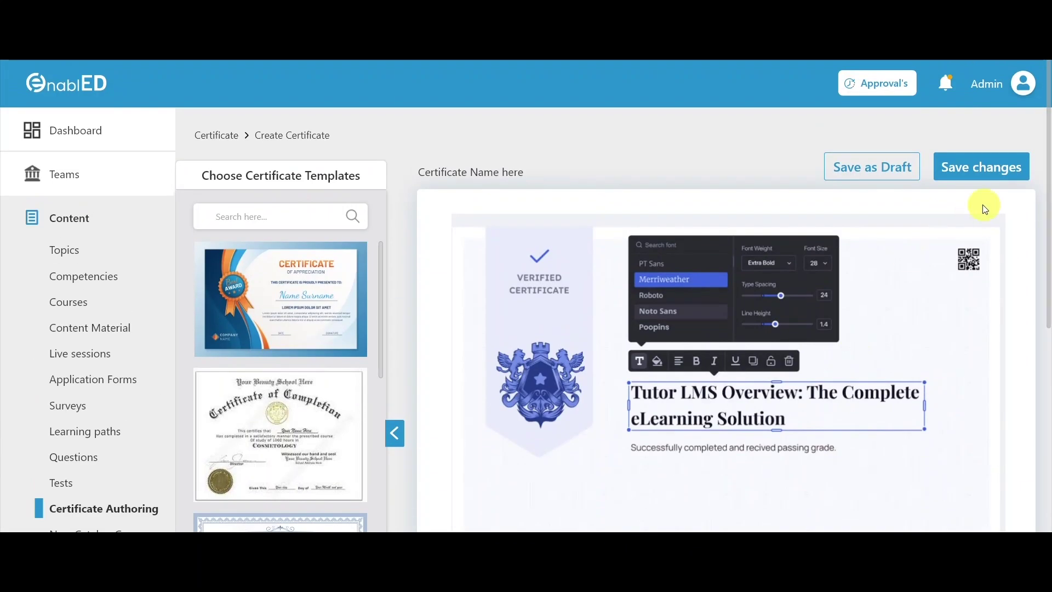
click(976, 178)
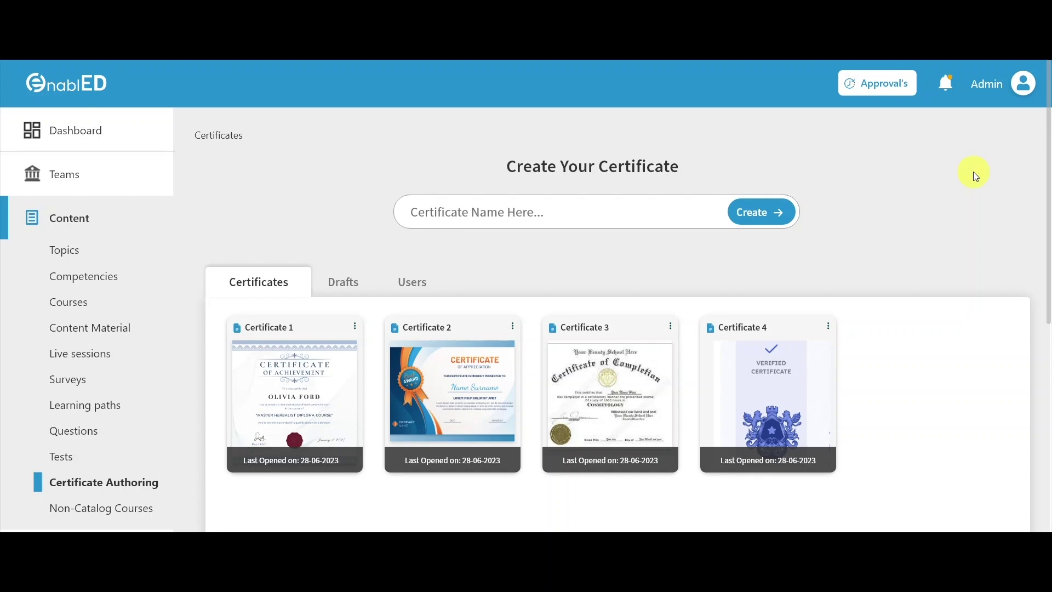
Review the portal settings, from the branding logos and colors to the widgets, announcements, contact, time-out and help sections
scroll(976, 178, down, 5)
click(63, 437)
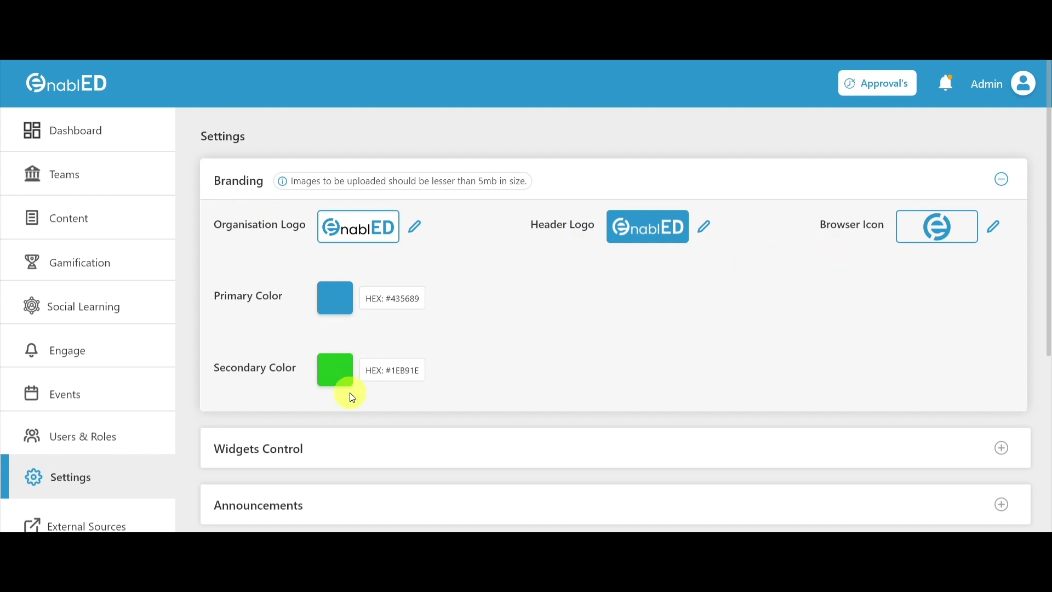
scroll(352, 397, down, 3)
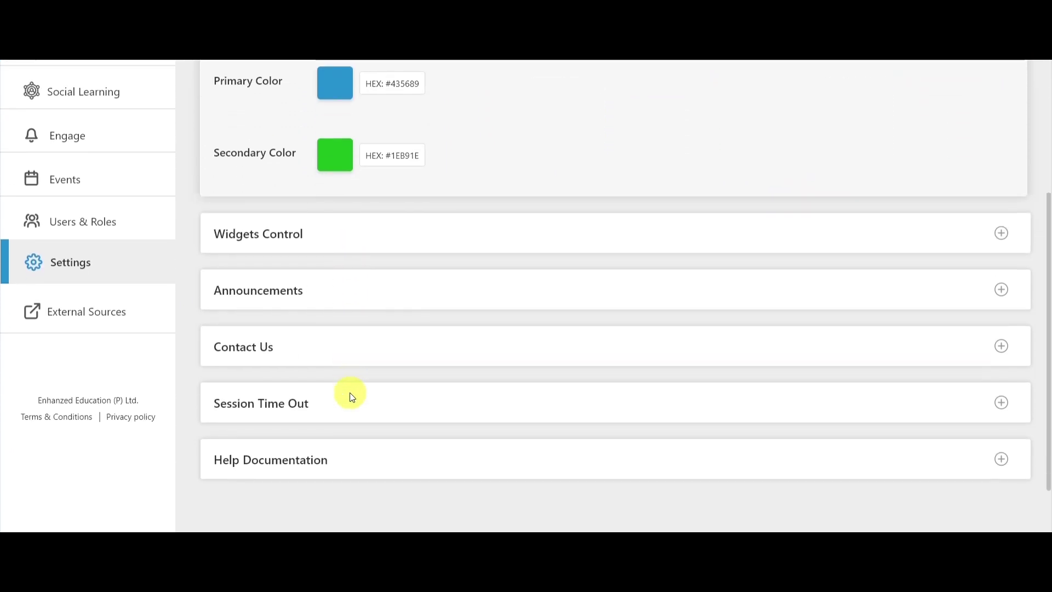
scroll(353, 397, down, 1)
scroll(353, 397, up, 2)
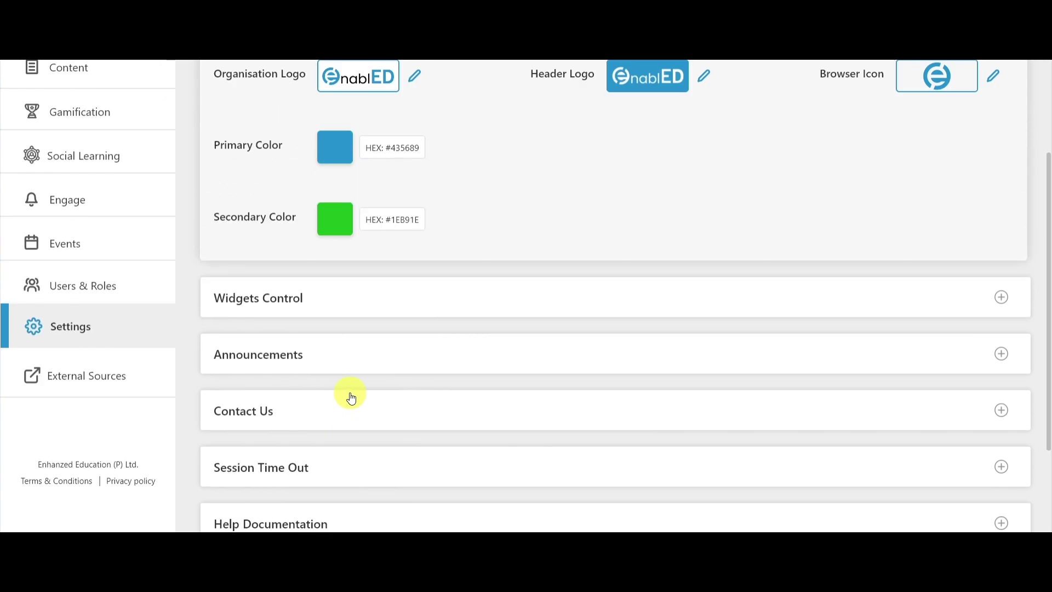
scroll(352, 397, up, 2)
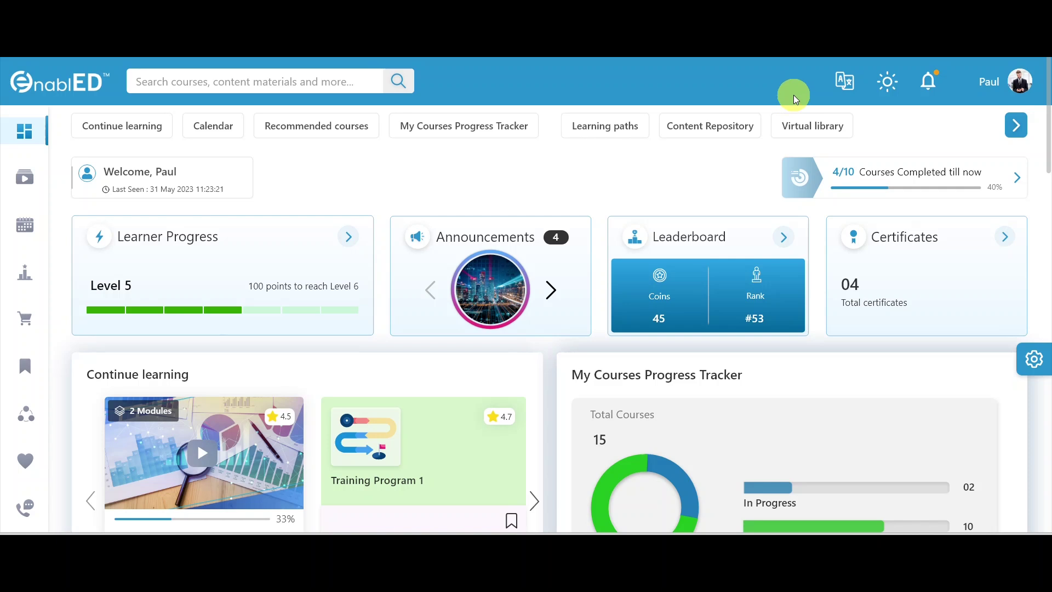
Review the available languages in the learner portal and close the selection without changing the language
click(848, 86)
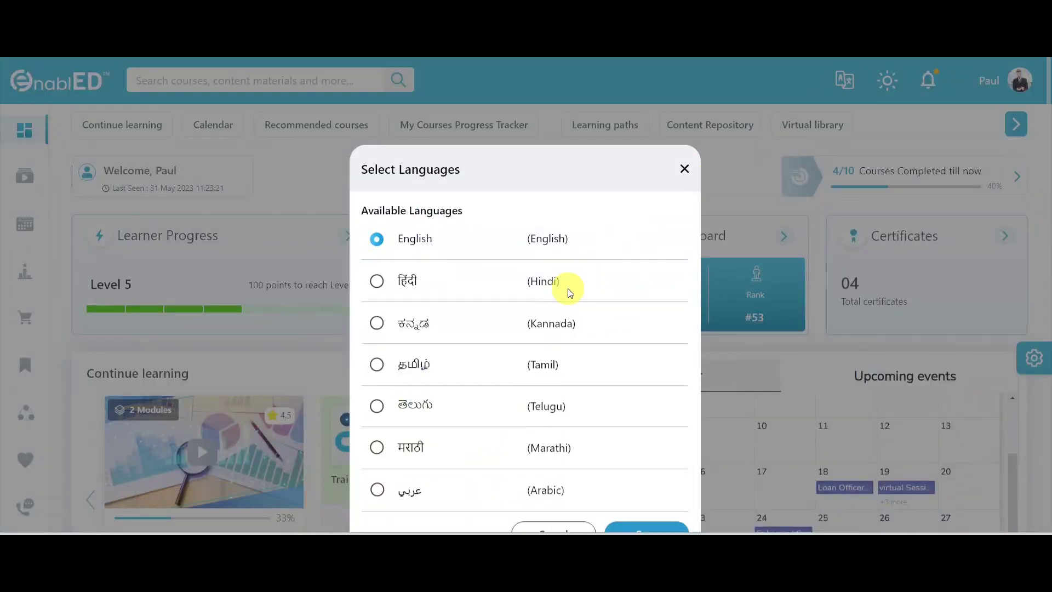
scroll(568, 289, down, 1)
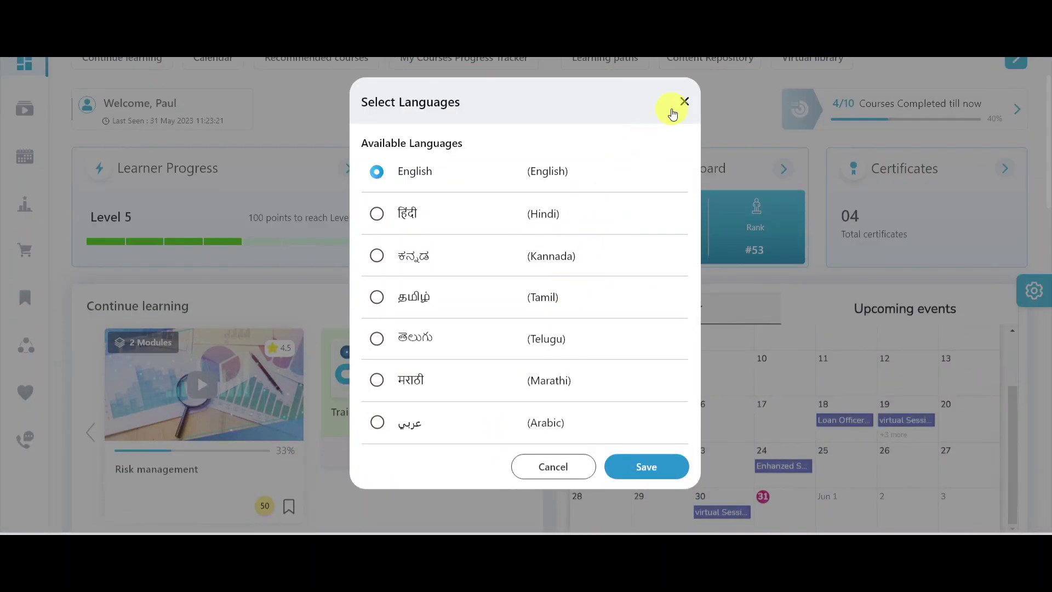
click(685, 102)
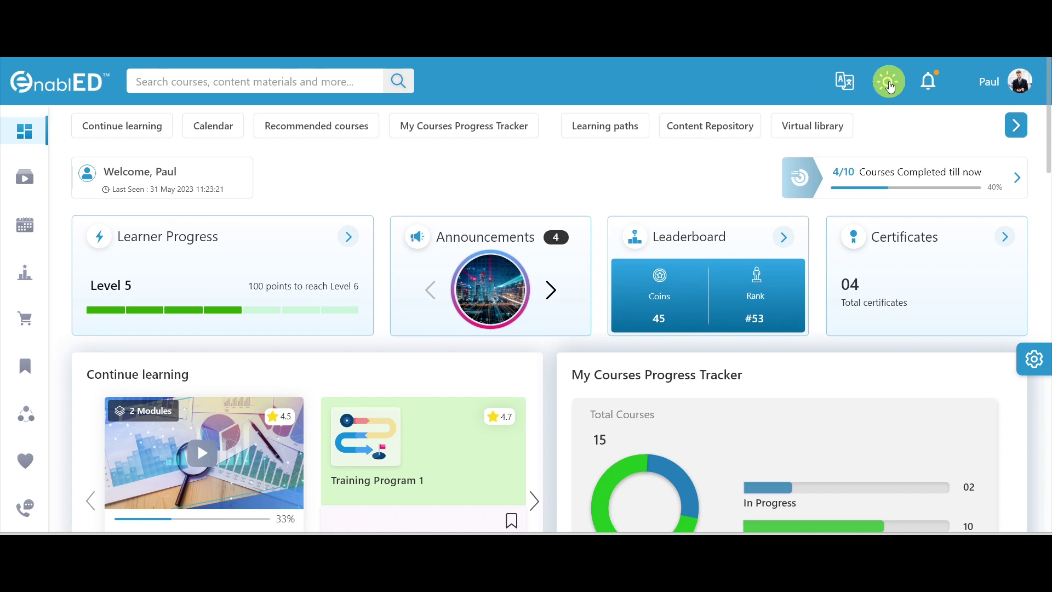
Switch the learner portal's display theme and back again, and check the learner notifications
click(888, 85)
click(889, 87)
click(929, 90)
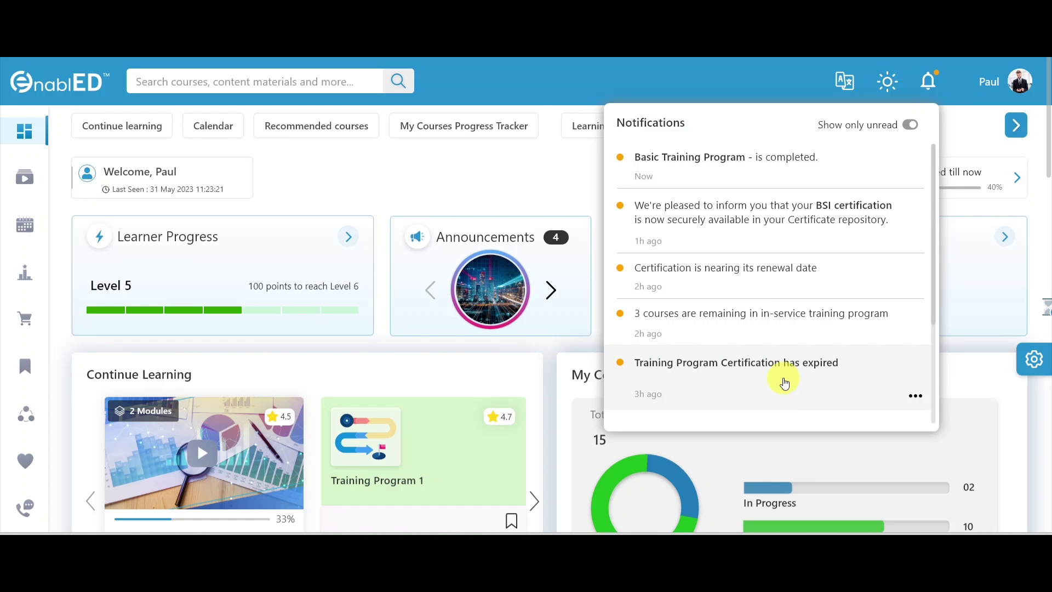
click(927, 85)
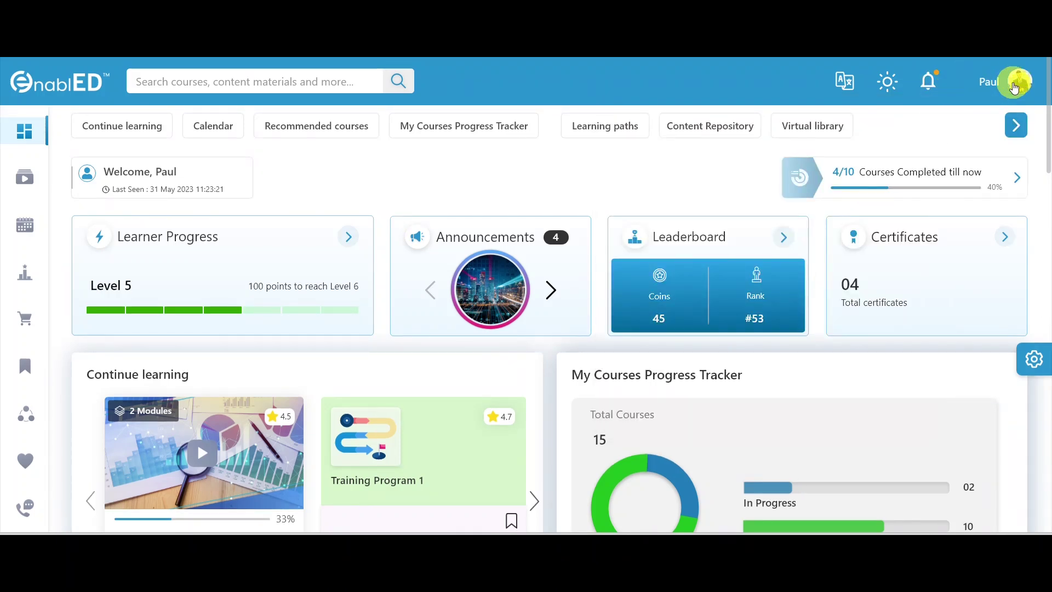
Review the widget switches of the learner's personalized dashboard and close them without changing any
click(25, 132)
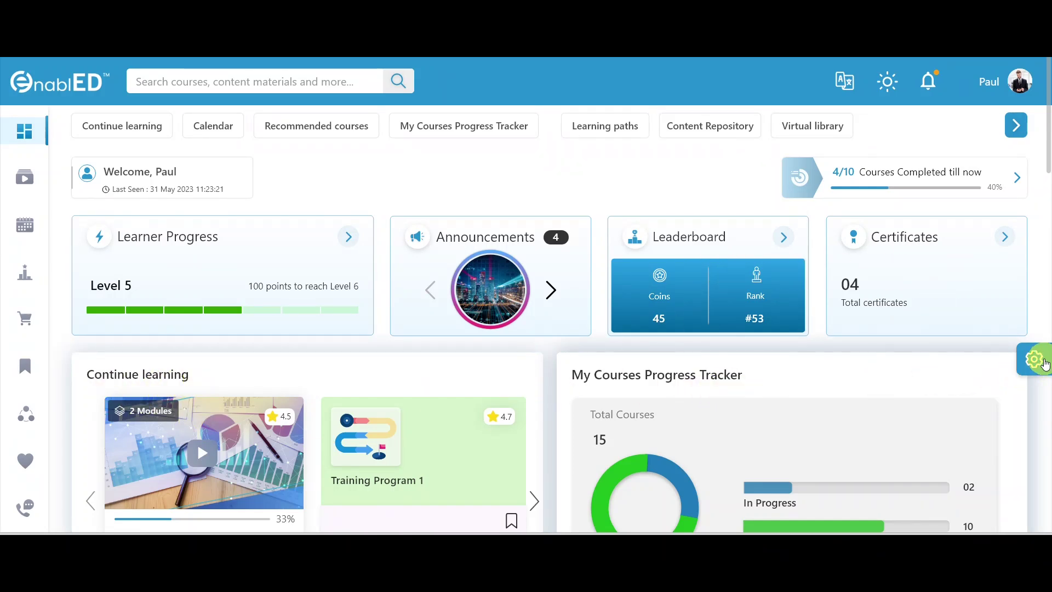
click(1035, 359)
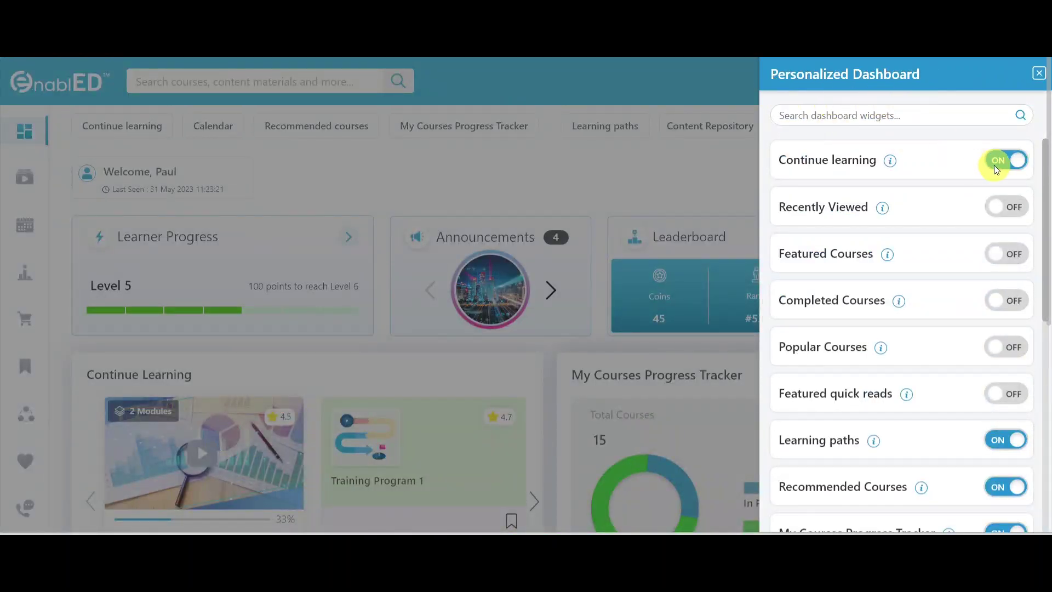
click(1038, 74)
Review the learner dashboard's course, session, training path and content sections, and open the BSI Basic Training Program
scroll(369, 427, down, 1)
scroll(369, 427, down, 4)
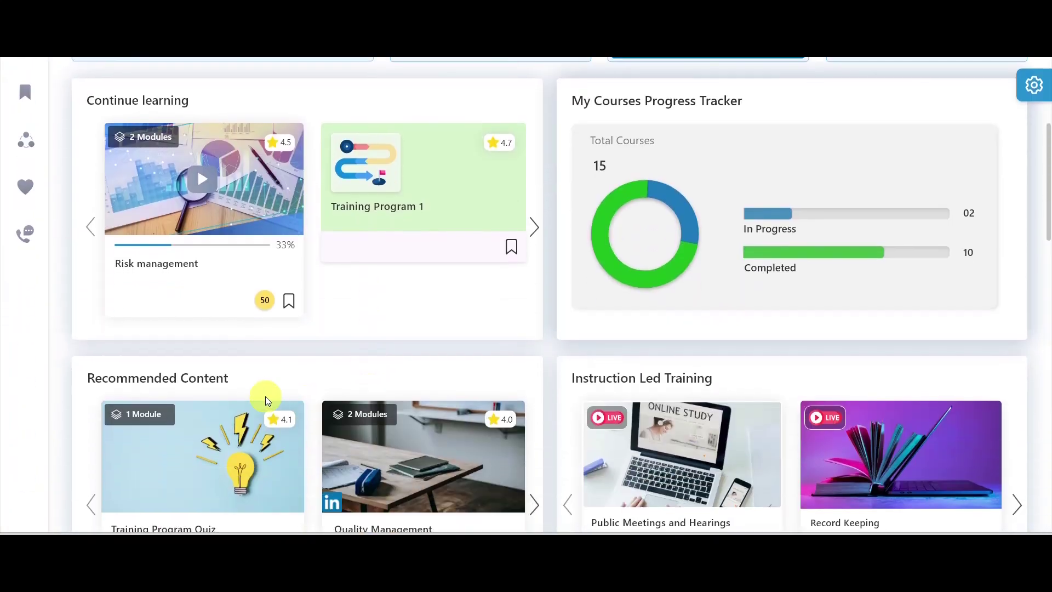
scroll(607, 352, down, 1)
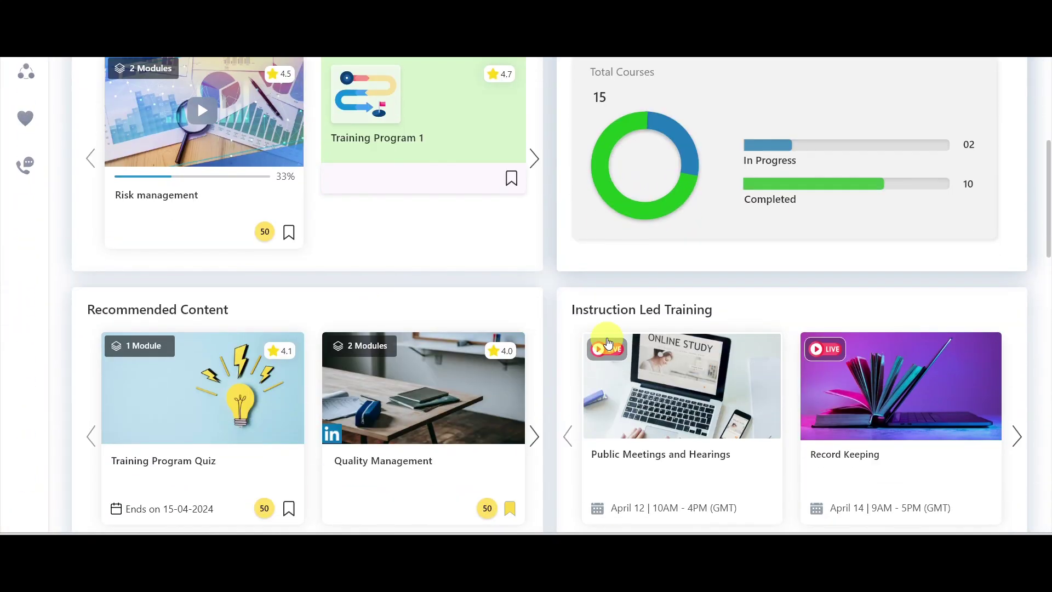
scroll(273, 400, down, 6)
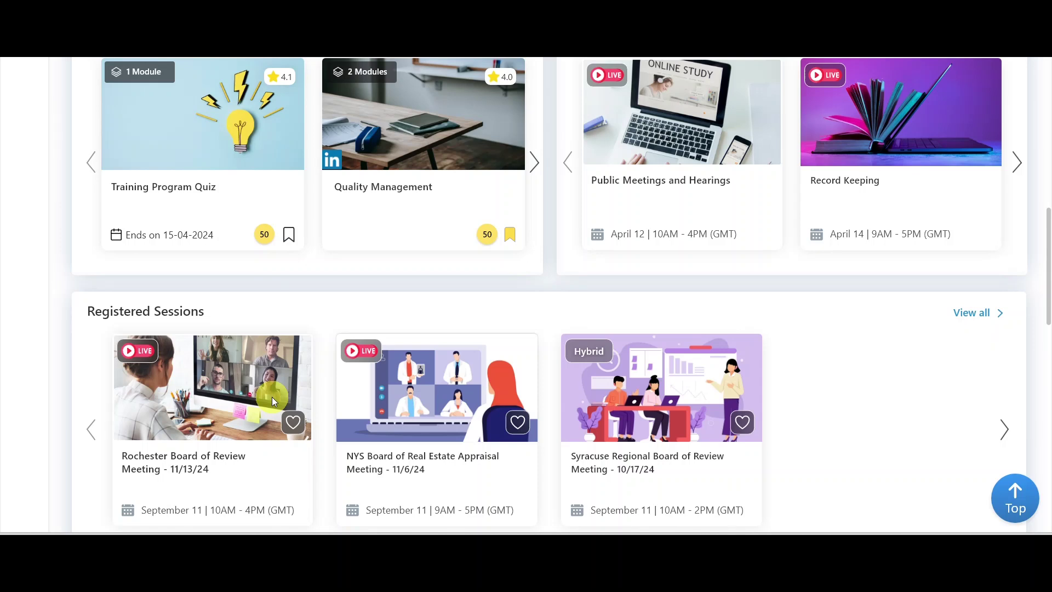
scroll(108, 409, down, 5)
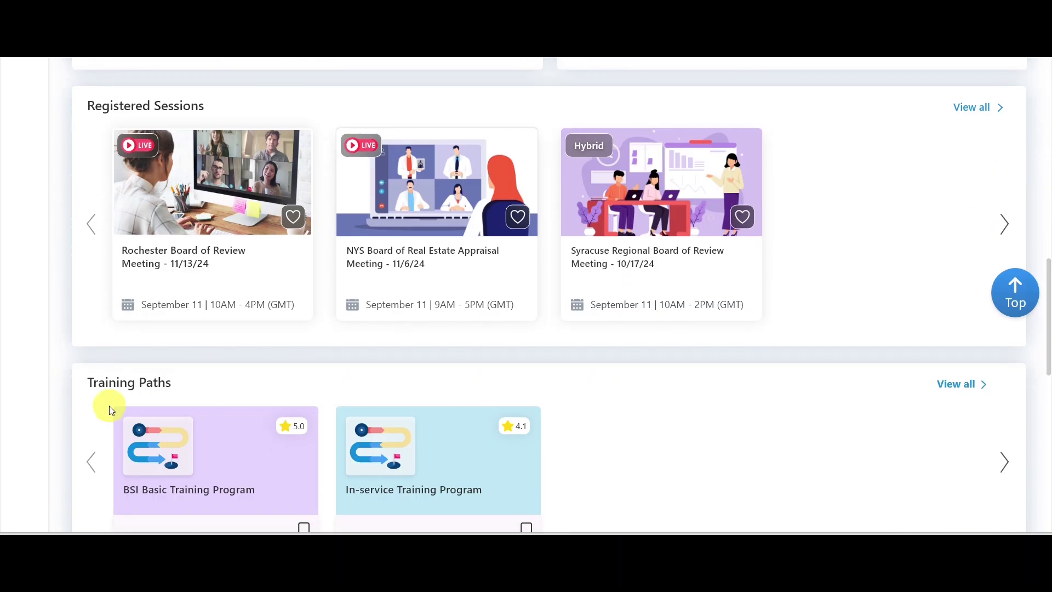
scroll(165, 341, down, 4)
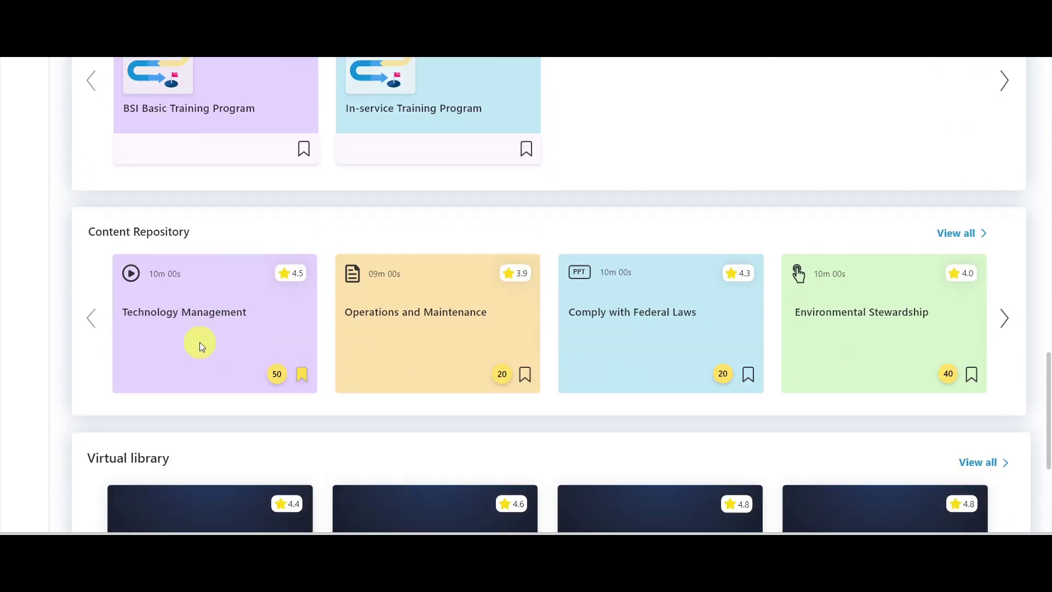
scroll(189, 324, up, 5)
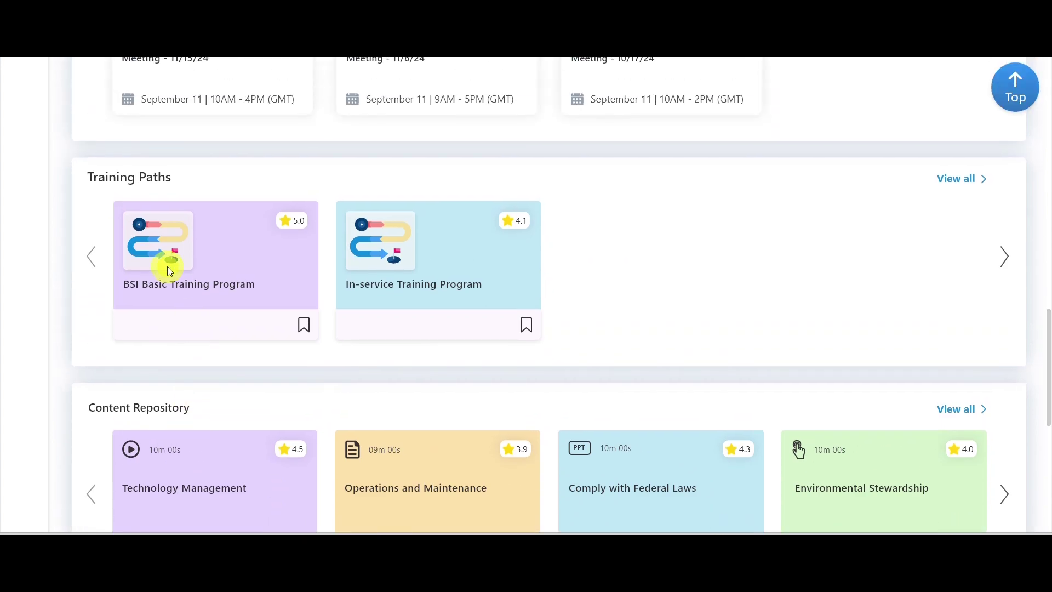
click(170, 270)
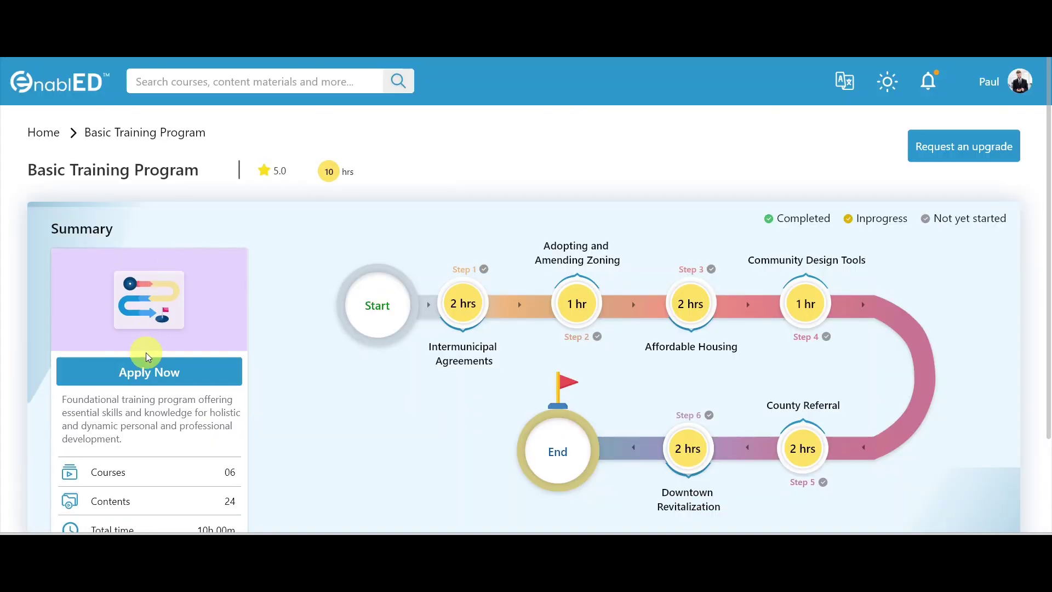
Apply for the Basic Training Program, going through the personal information and the survey with answers Yes and Basic Training Program, and submit the application
click(137, 383)
scroll(712, 373, down, 5)
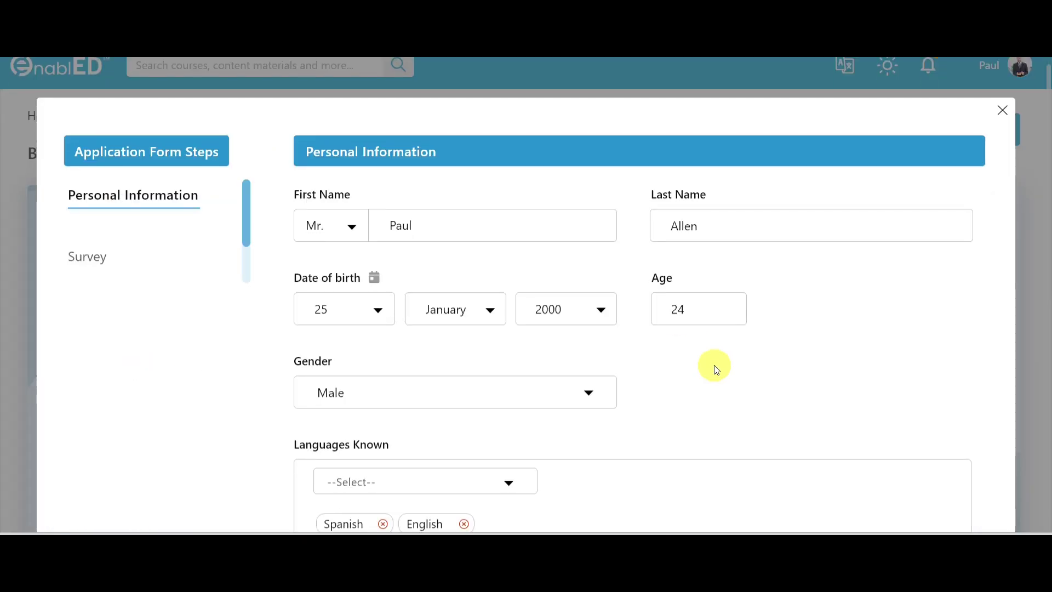
scroll(635, 443, down, 2)
click(631, 428)
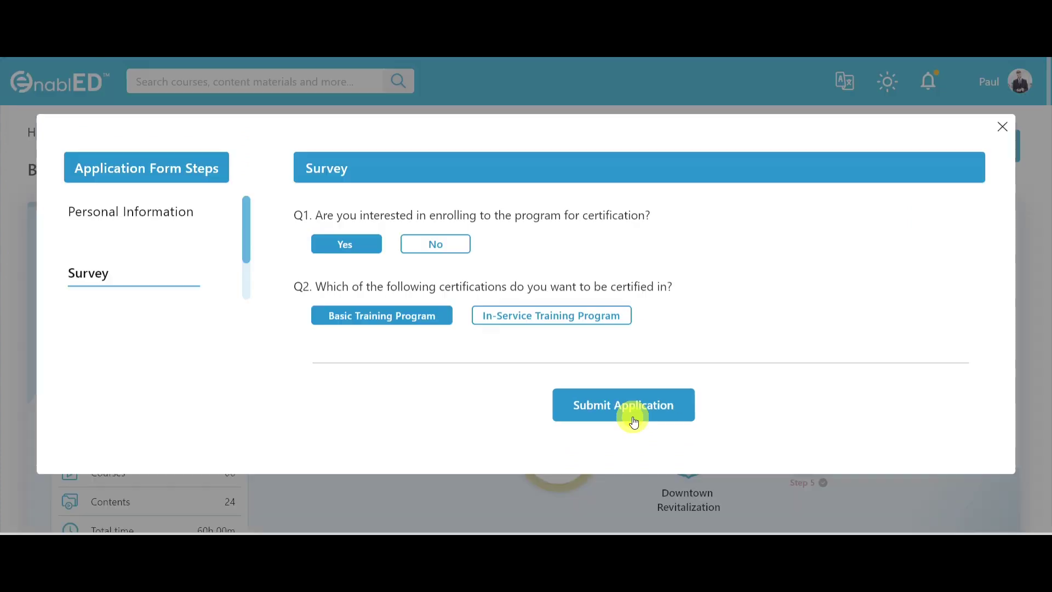
click(634, 412)
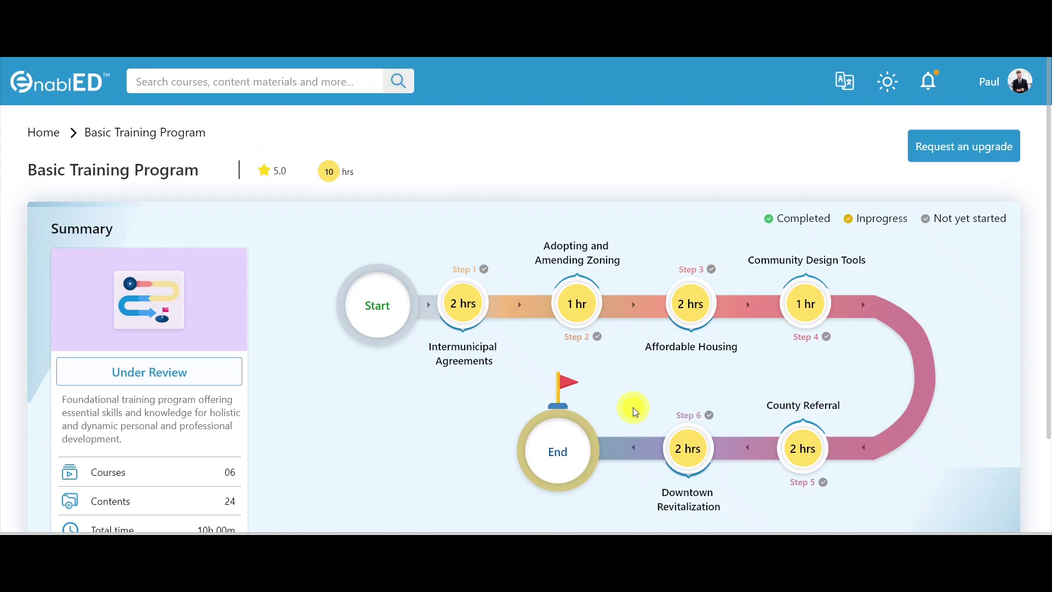
Open the Intermunicipal Agreements course, start it, and proceed through the pre-reading material and Assignment 1 to the certification assessment
click(153, 374)
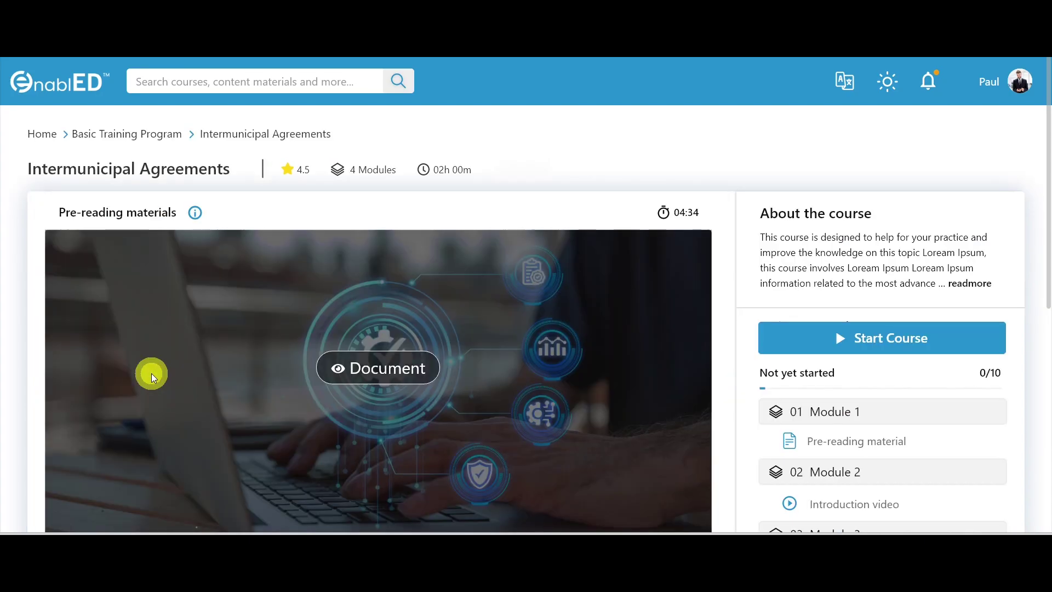
click(834, 340)
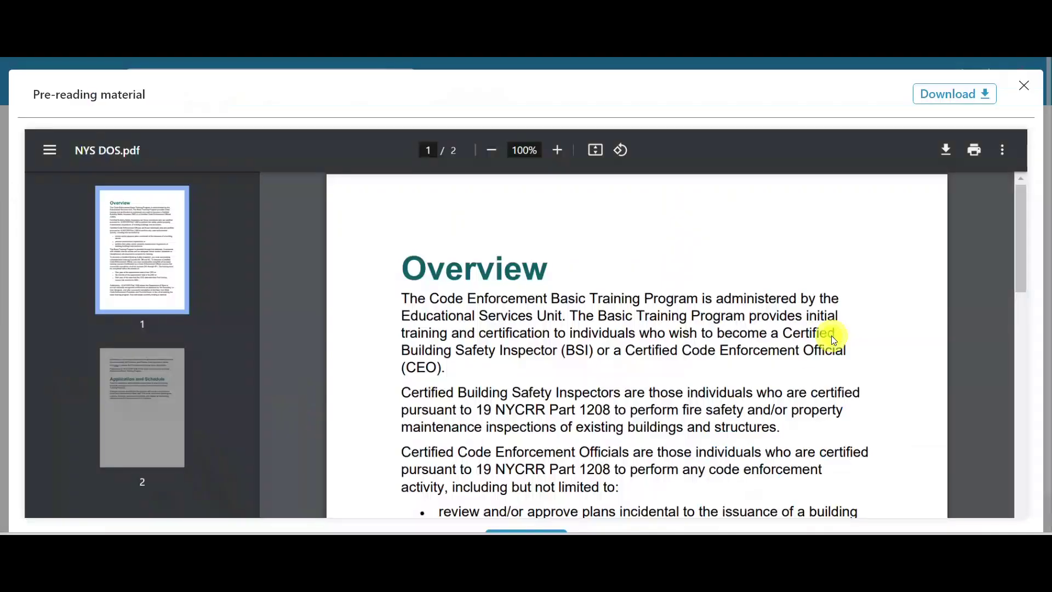
scroll(615, 407, down, 1)
click(521, 503)
scroll(524, 475, down, 1)
click(566, 497)
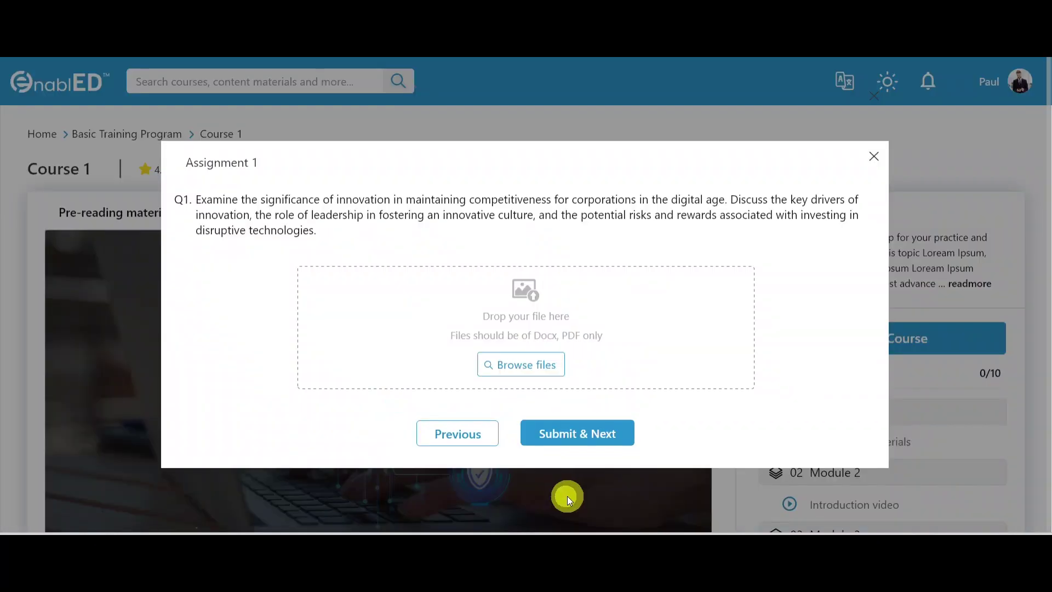
click(577, 432)
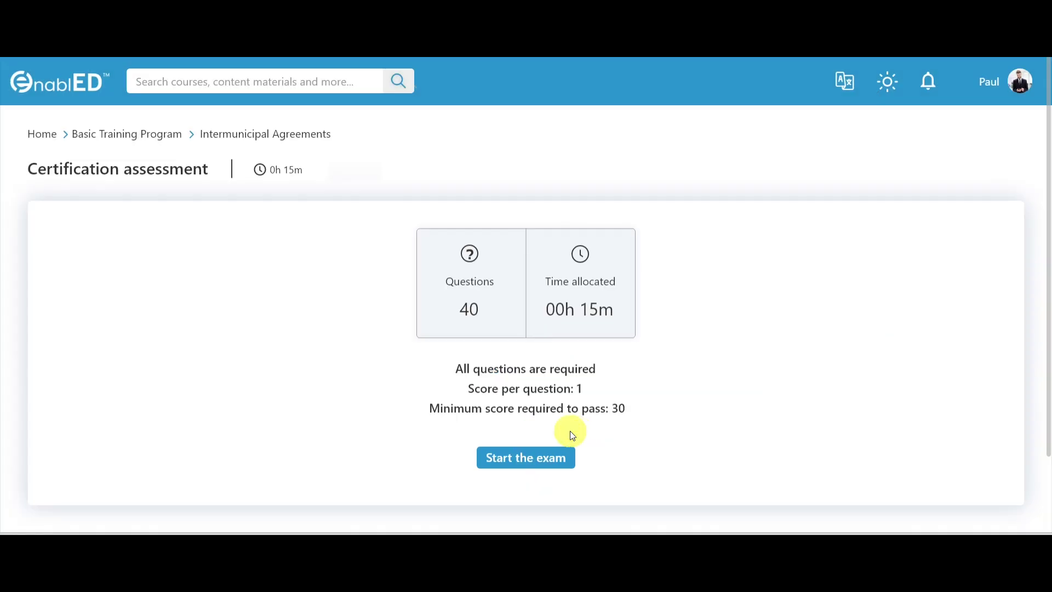
Start the certification exam, go through to question 40 and submit the quiz answers
click(535, 460)
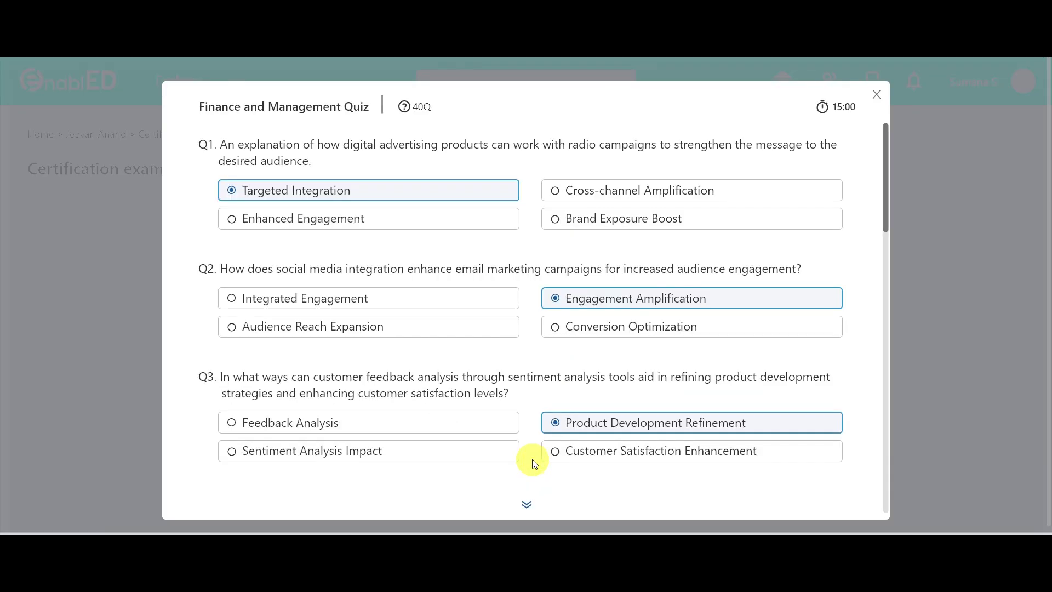
click(528, 504)
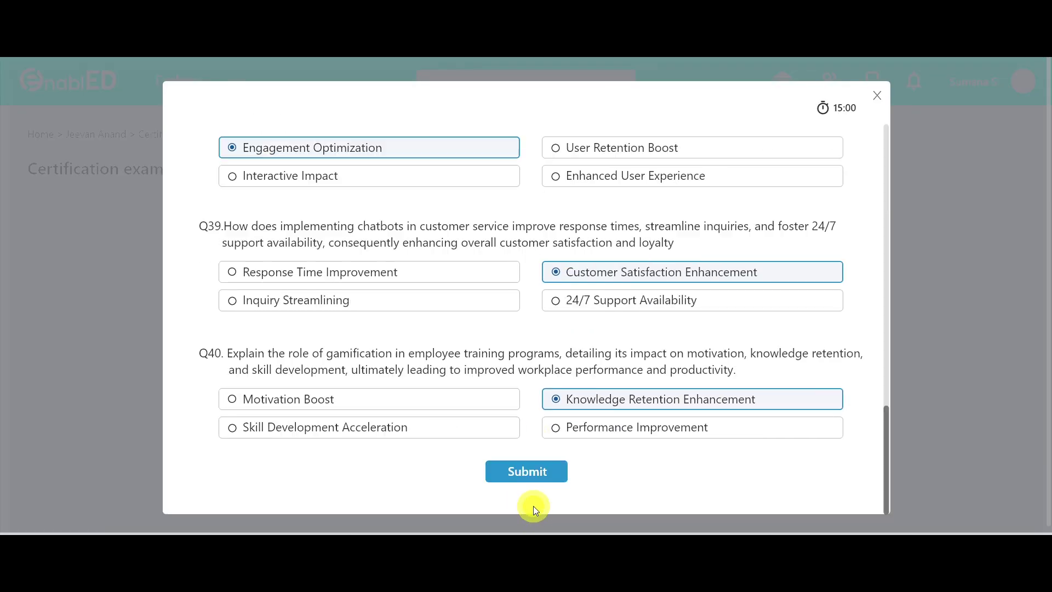
click(529, 478)
View the marked quiz answers, close them, and submit the training feedback with Strongly Agree, Strongly Agree and Very Good
click(524, 379)
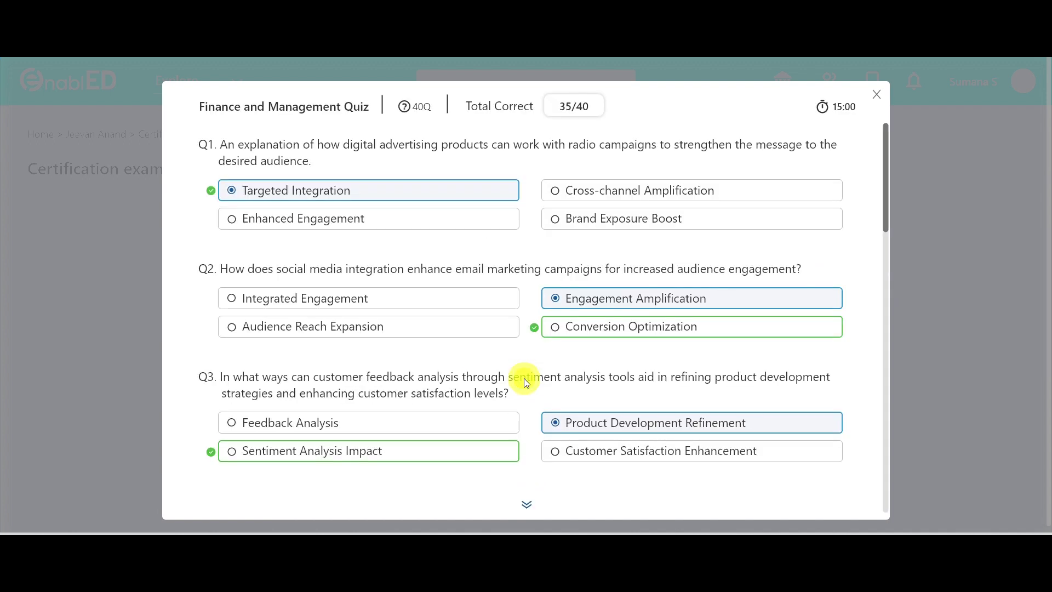
click(876, 96)
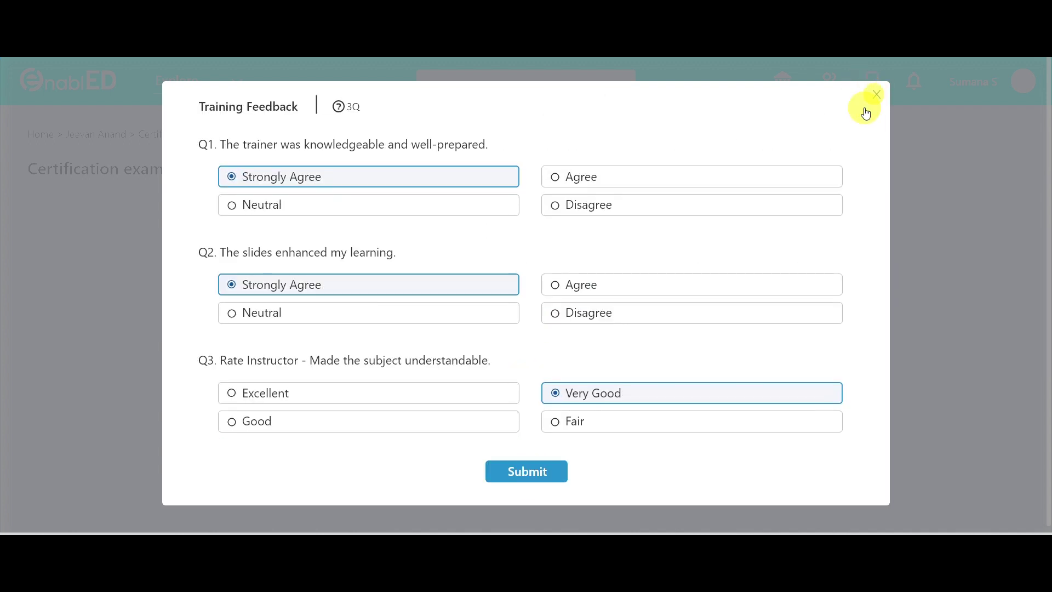
click(544, 478)
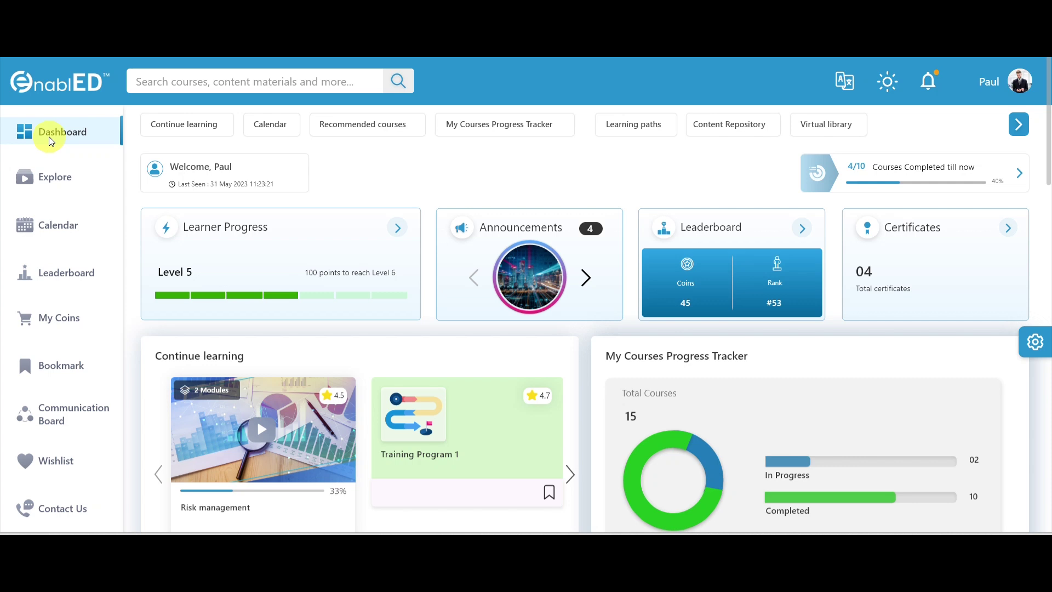
Go from the learner dashboard to the leaderboard and review the individual top-three podium and the ranking table below it
click(48, 136)
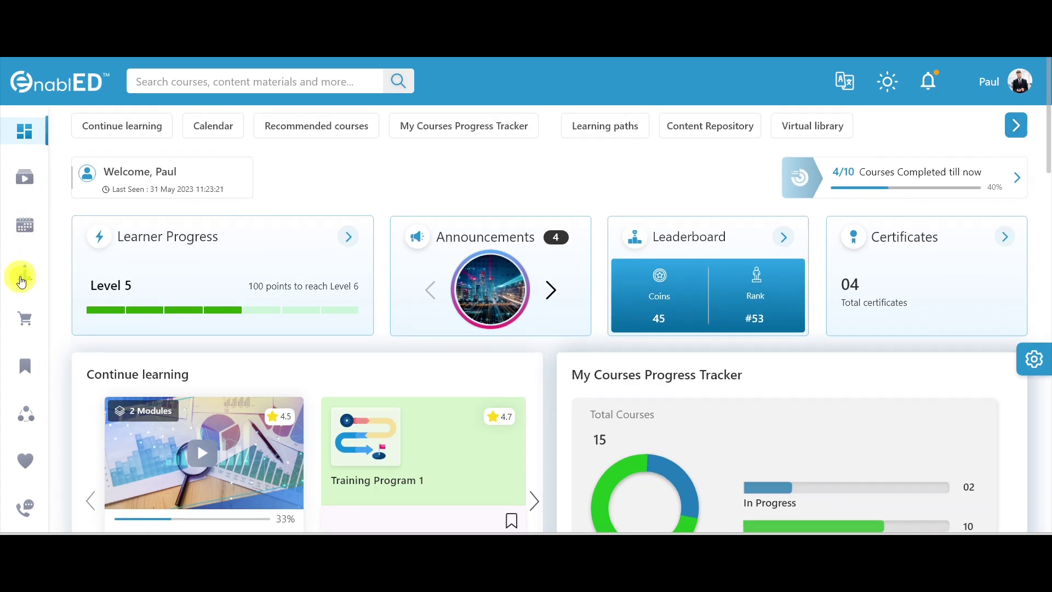
click(22, 282)
scroll(261, 268, down, 3)
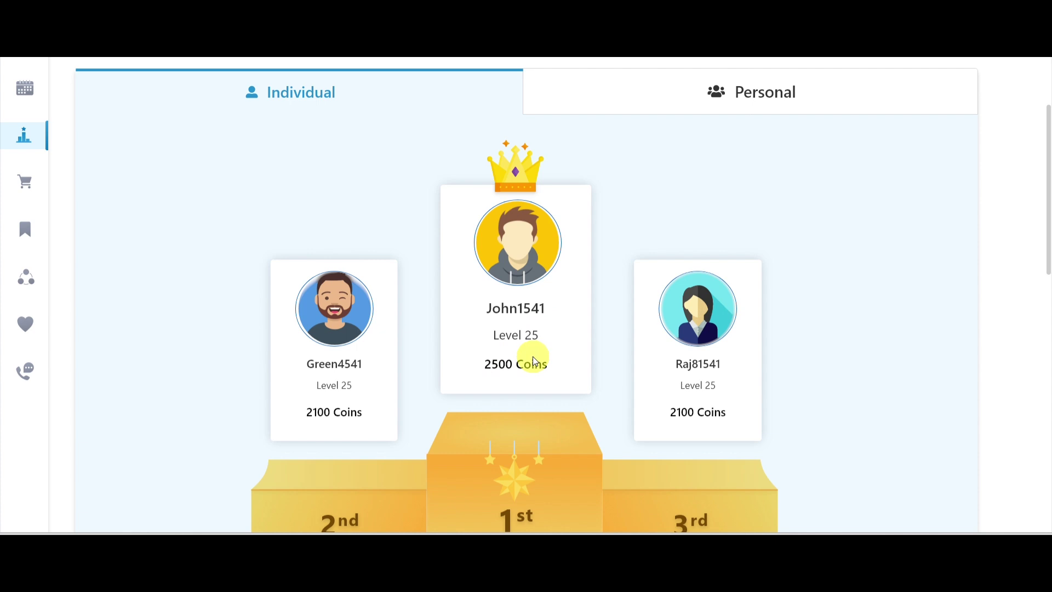
scroll(538, 384, down, 3)
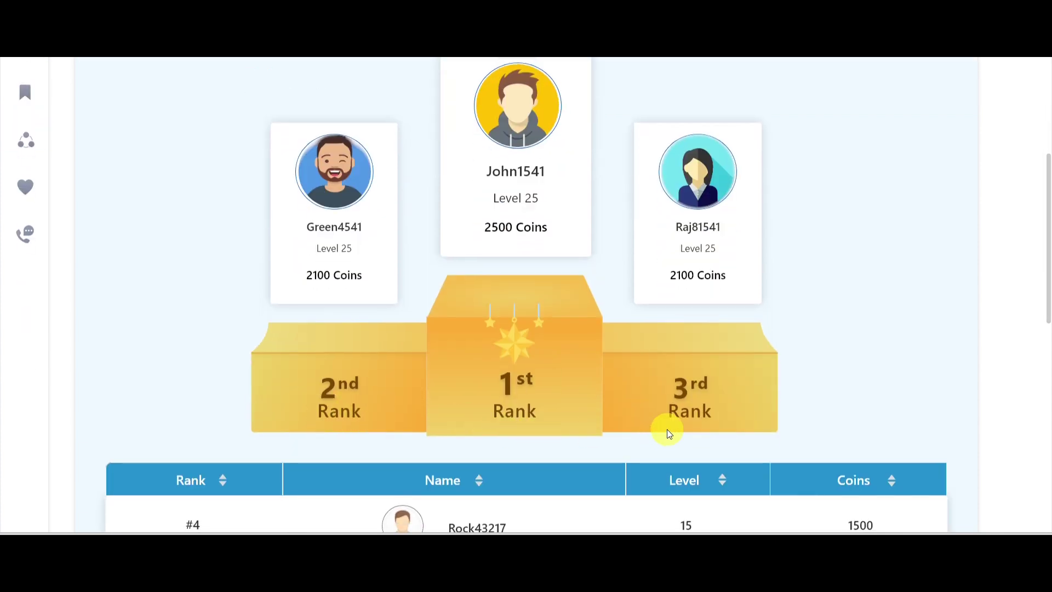
scroll(589, 383, down, 1)
scroll(589, 384, down, 2)
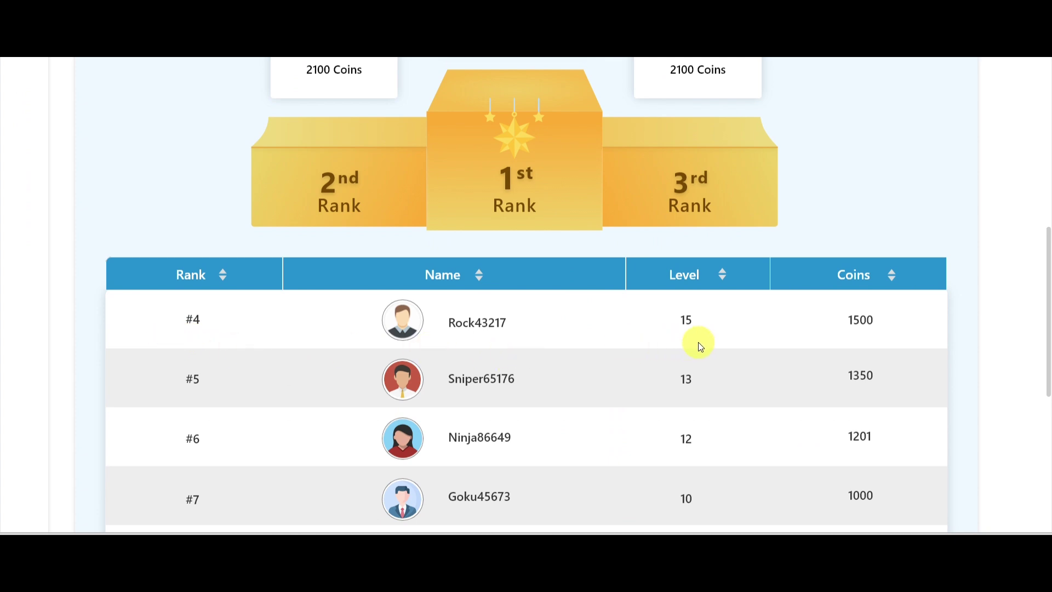
scroll(162, 211, up, 6)
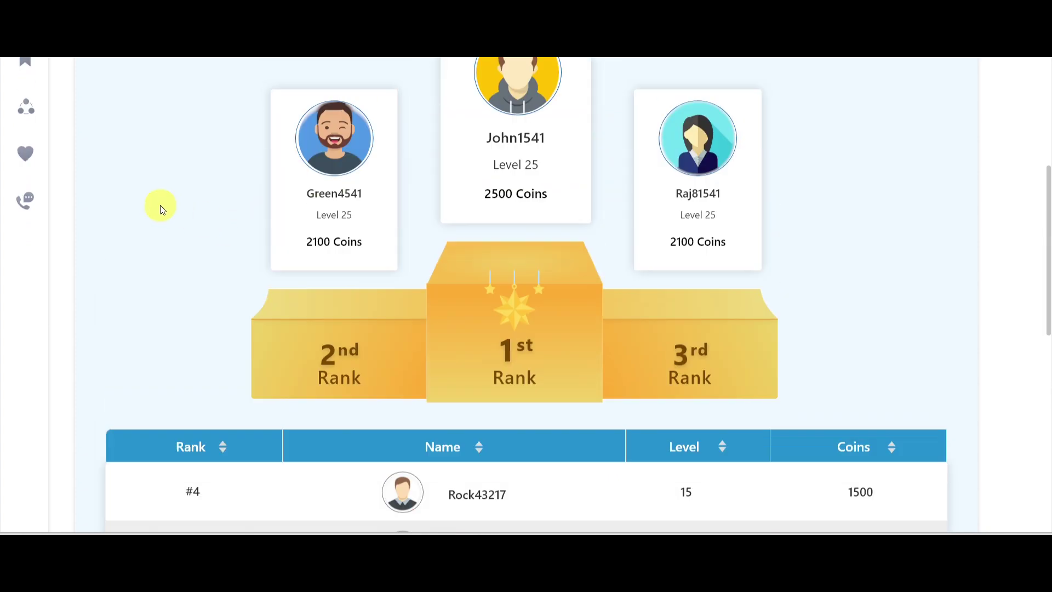
Open the Communication Board and look through its trending topics, post composer and feed of posts
click(24, 348)
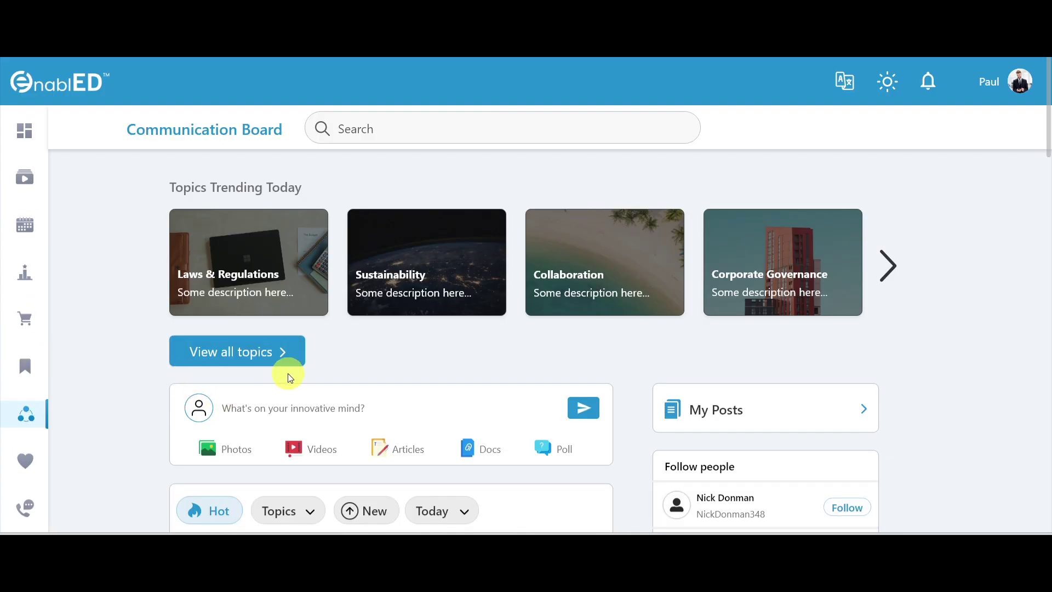
scroll(289, 377, down, 2)
scroll(288, 375, down, 10)
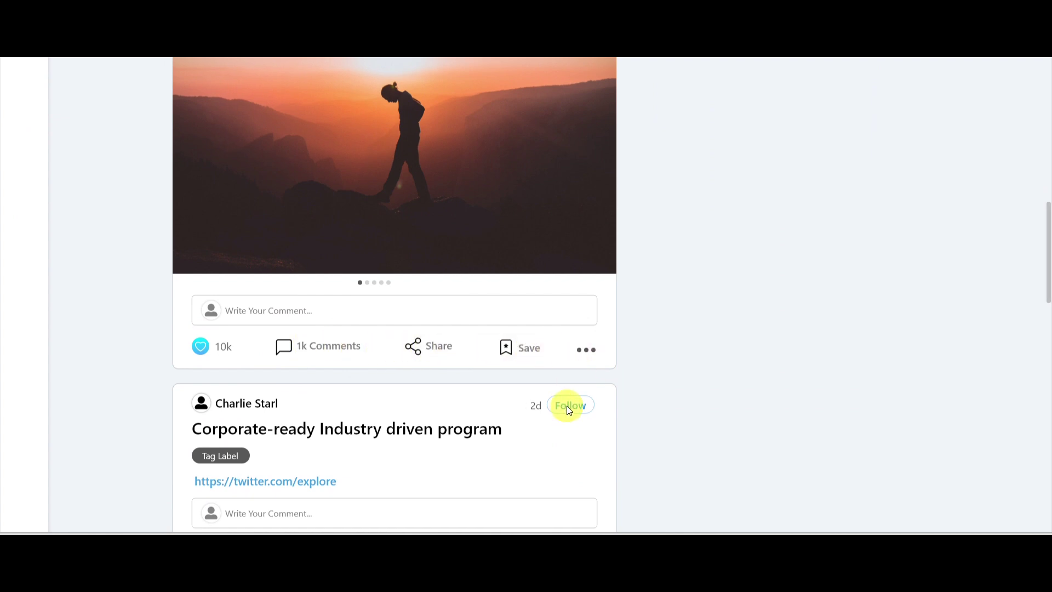
scroll(567, 405, up, 10)
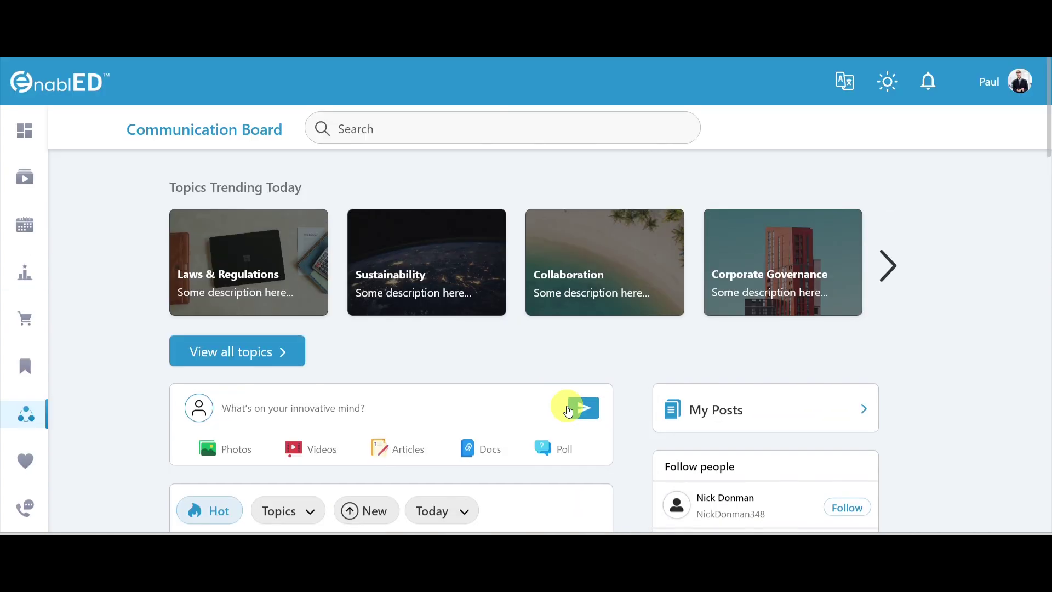
Return to the dashboard, open the learner's own profile and review its preferences, badges and competency status
click(21, 131)
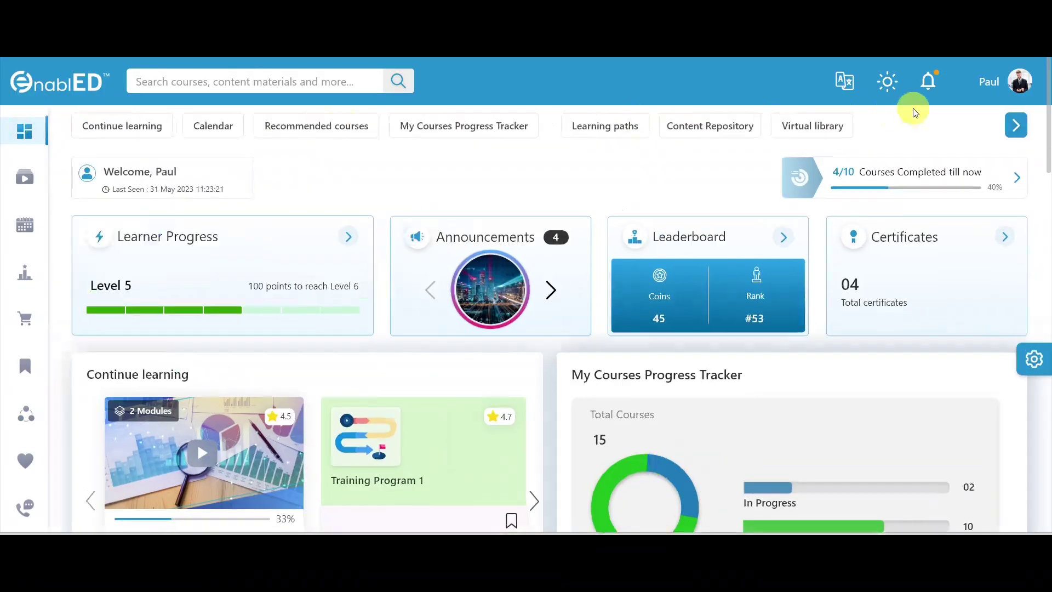
click(1020, 81)
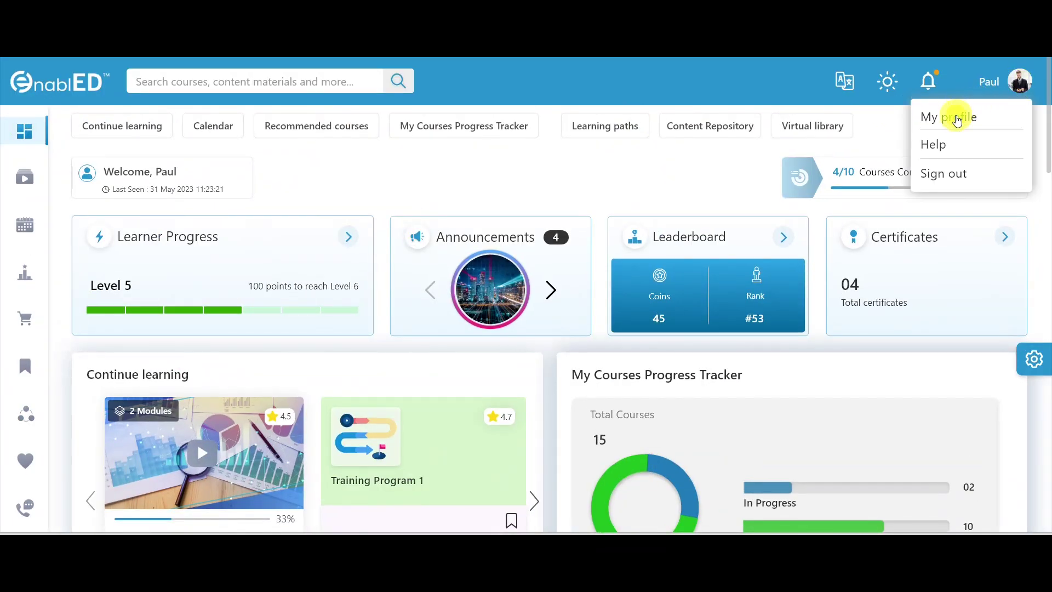
click(958, 119)
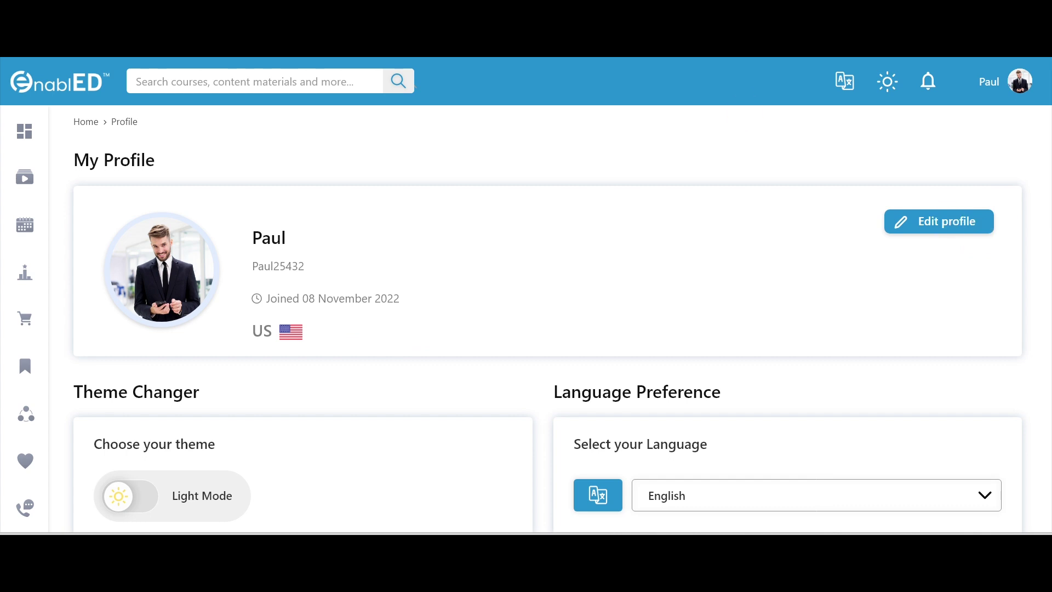
scroll(343, 377, down, 15)
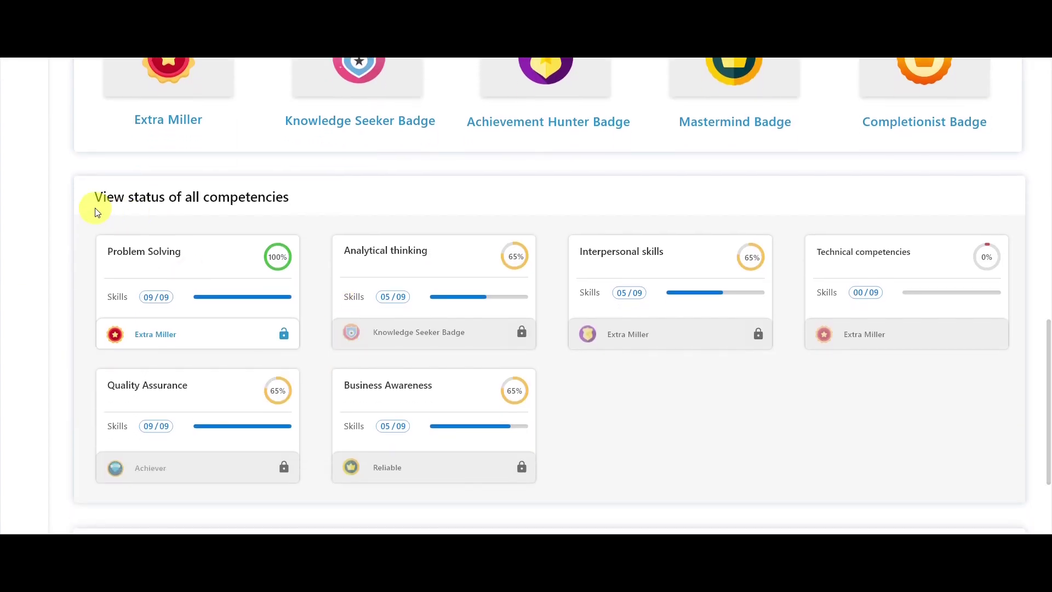
Open the Problem Solving competency and examine its overall progress, status tracker, skills, competency summary and competency diagram
click(139, 276)
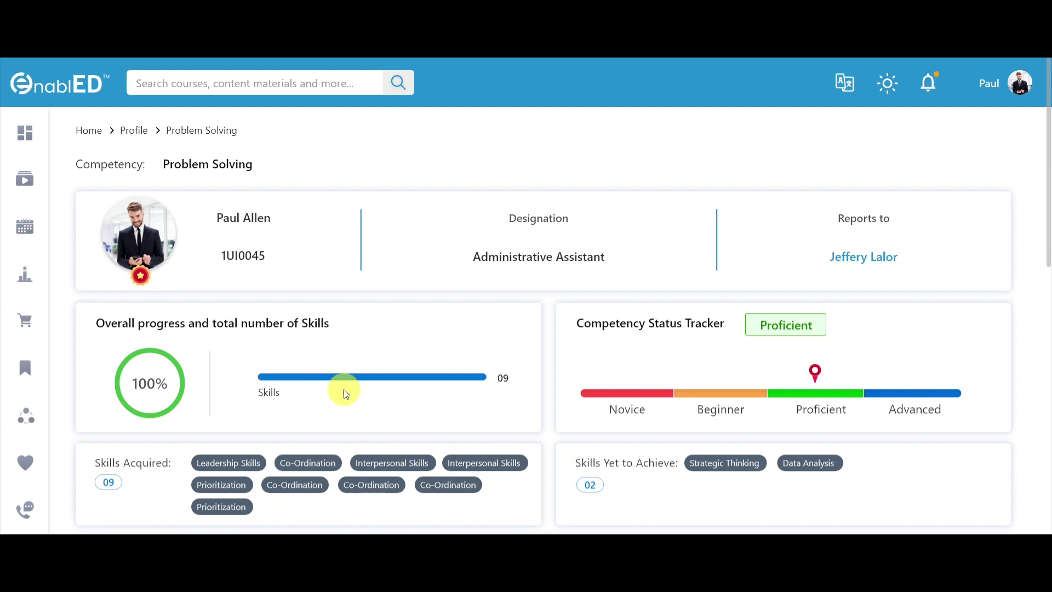
scroll(384, 399, down, 3)
scroll(396, 401, down, 3)
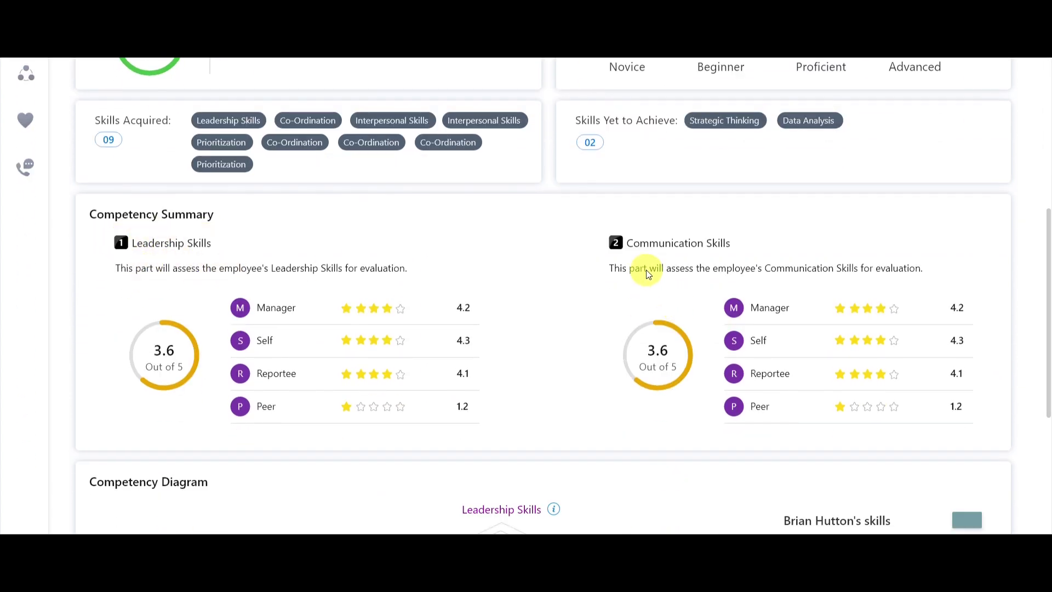
scroll(535, 392, down, 2)
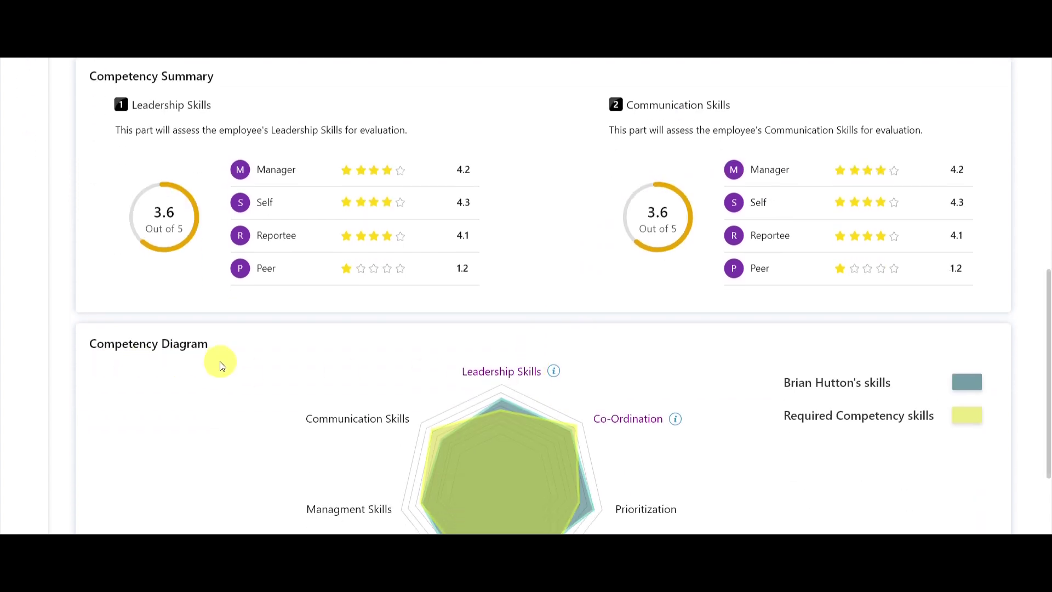
scroll(221, 366, down, 2)
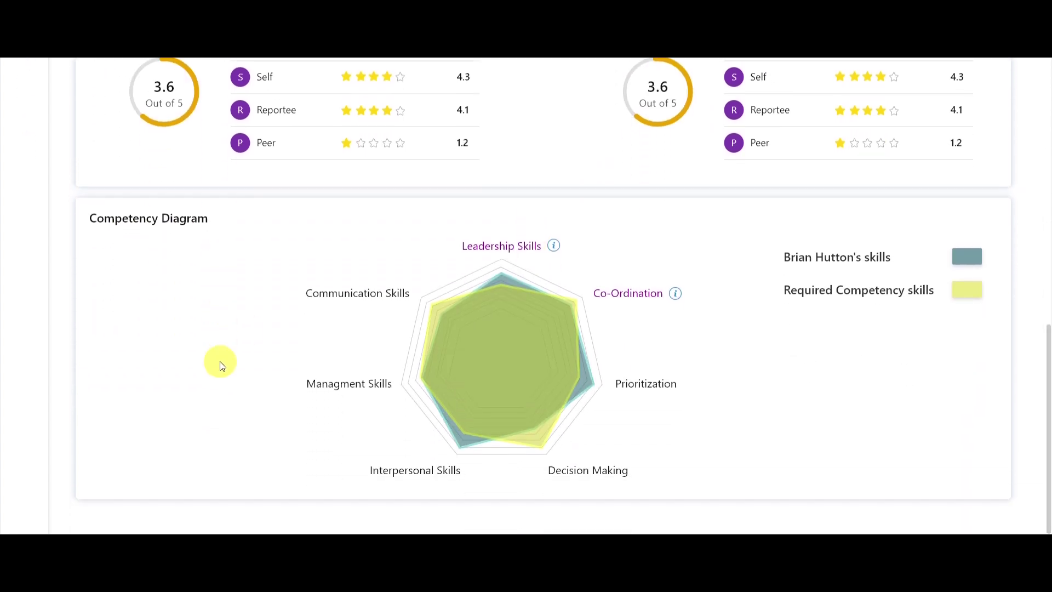